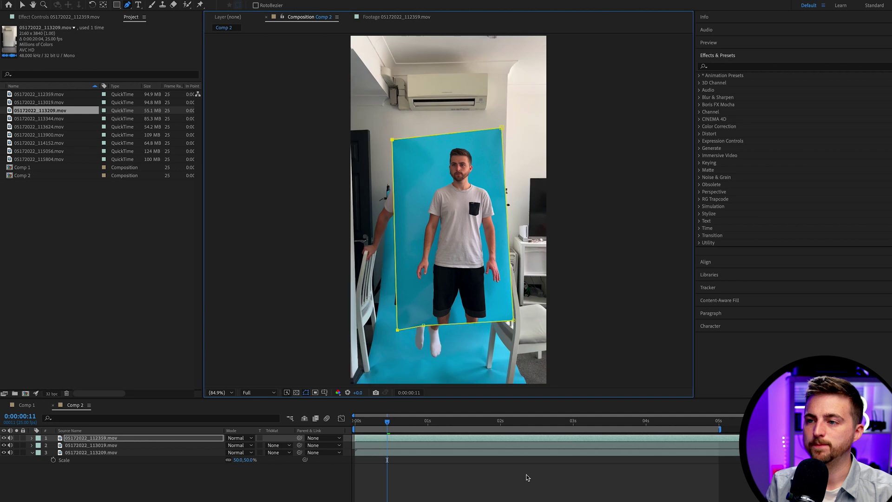
# Solo the top layer 05172022_112359.mov, find the Keylight (1.2) effect and apply it to that layer
pyautogui.click(16, 439)
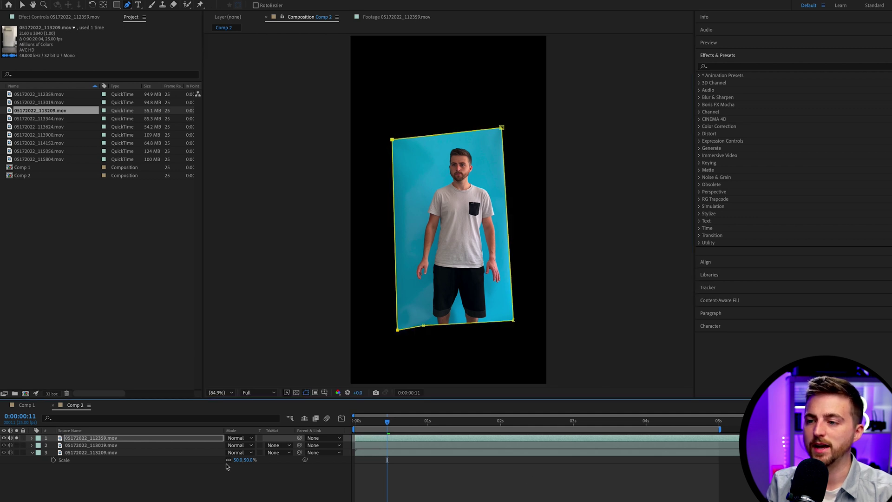
pyautogui.click(728, 66)
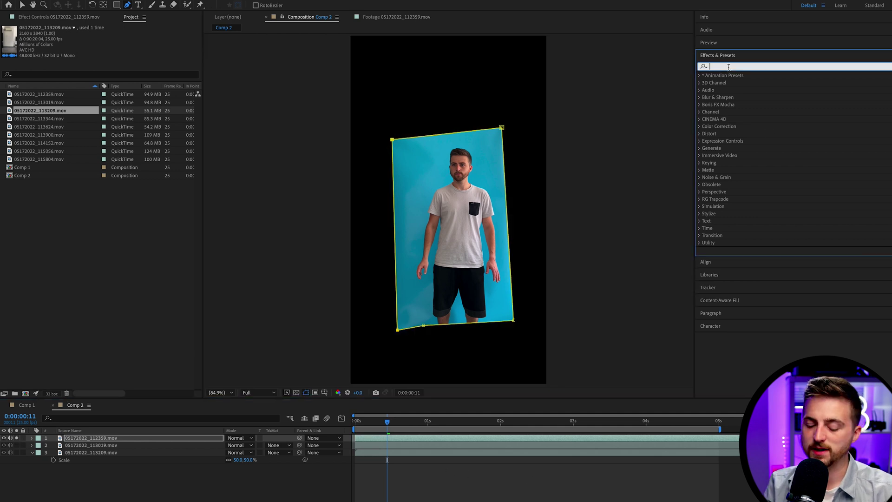
pyautogui.write('keylig')
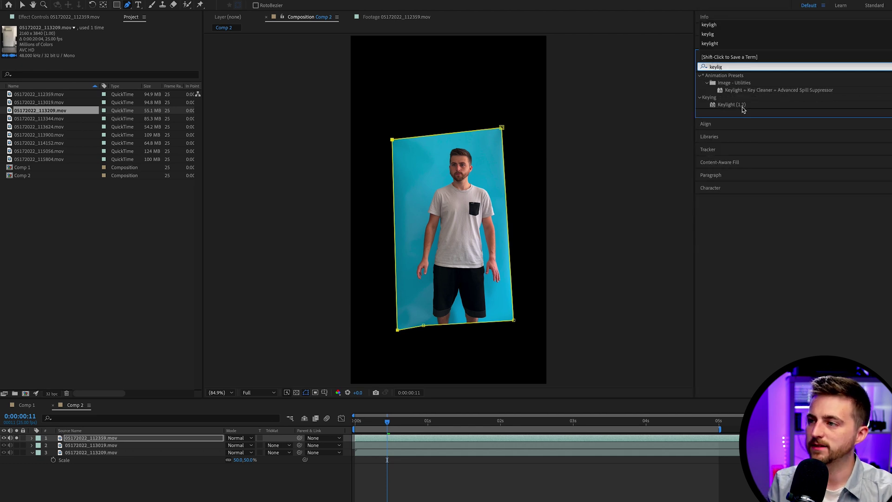
pyautogui.click(731, 105)
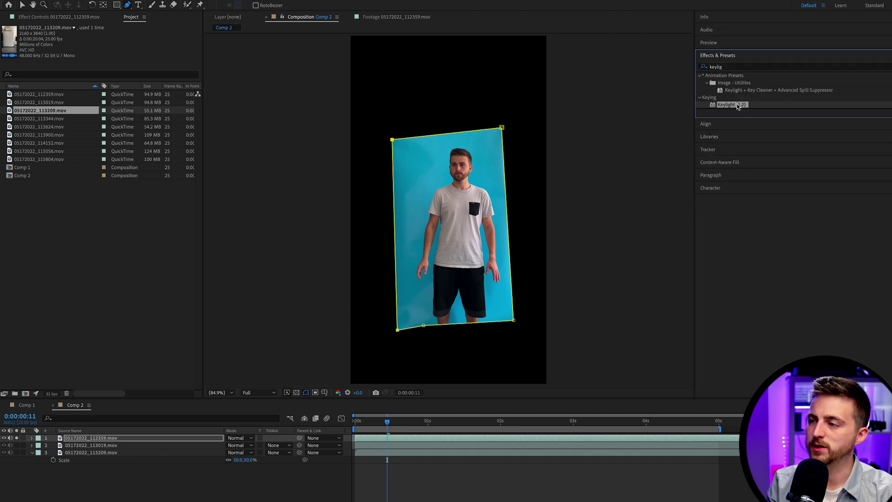
pyautogui.moveTo(738, 104); pyautogui.dragTo(478, 210)
pyautogui.press('v')
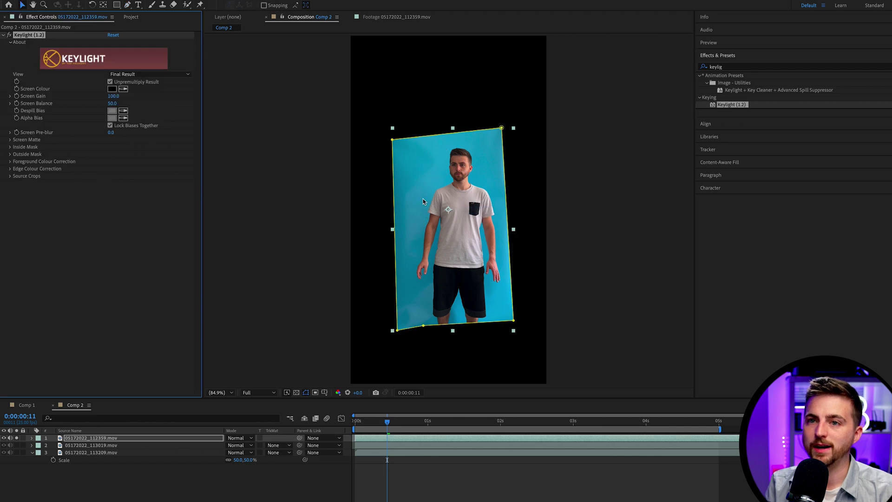
# Sample the blue backdrop as Keylight's Screen Colour, and set Screen Gain to 119 while in the Status view
pyautogui.click(124, 88)
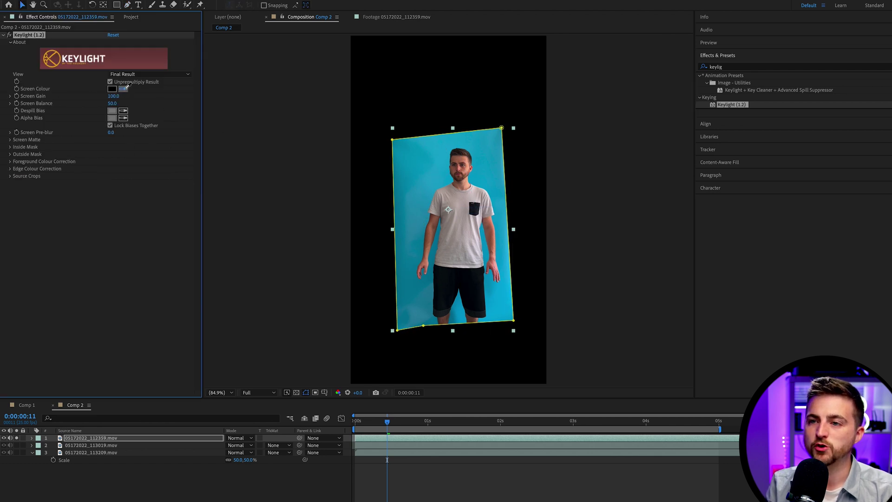
pyautogui.click(431, 188)
pyautogui.click(139, 75)
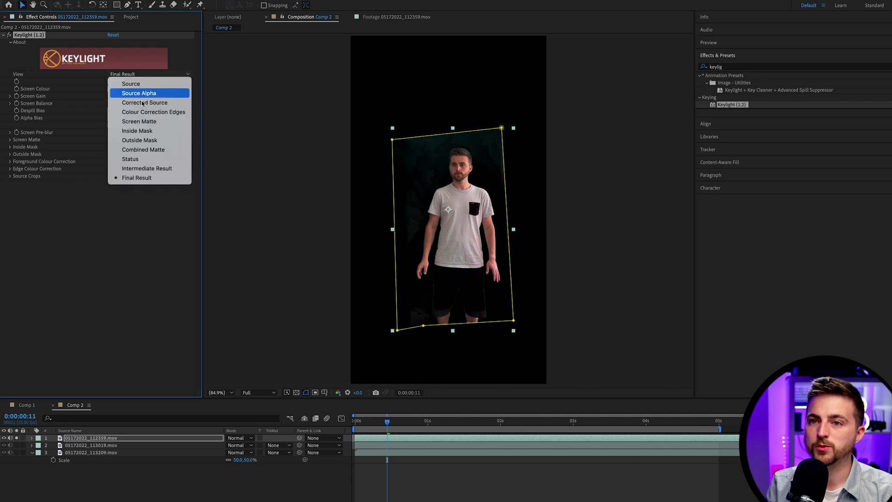
pyautogui.click(137, 160)
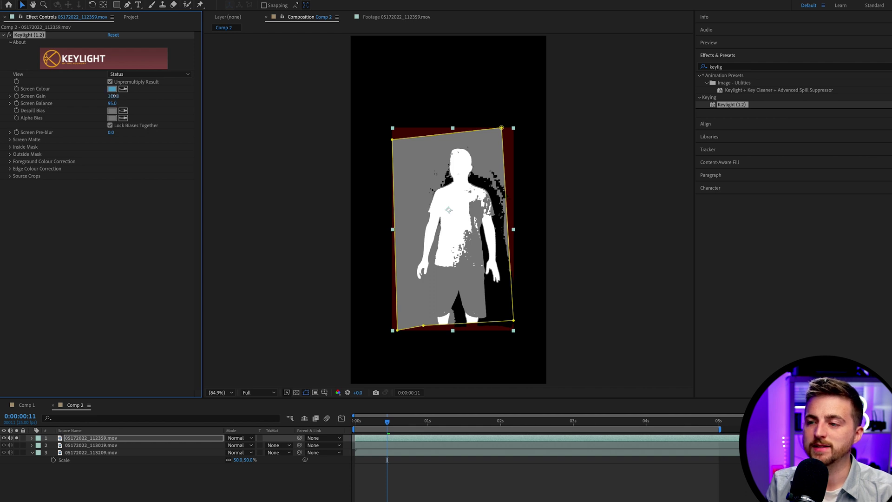
pyautogui.moveTo(113, 96); pyautogui.dragTo(105, 96)
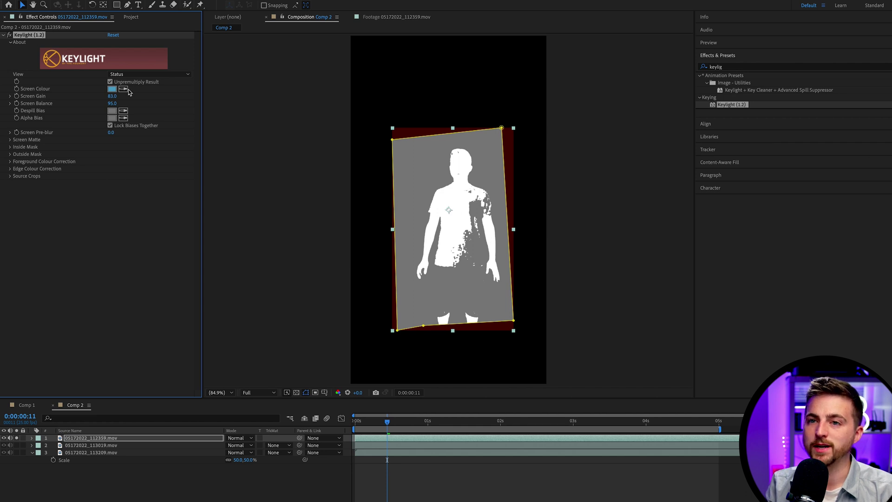
pyautogui.moveTo(112, 96)
pyautogui.mouseDown()
pyautogui.moveTo(92, 98)
pyautogui.moveTo(132, 99)
pyautogui.moveTo(122, 100)
pyautogui.mouseUp()
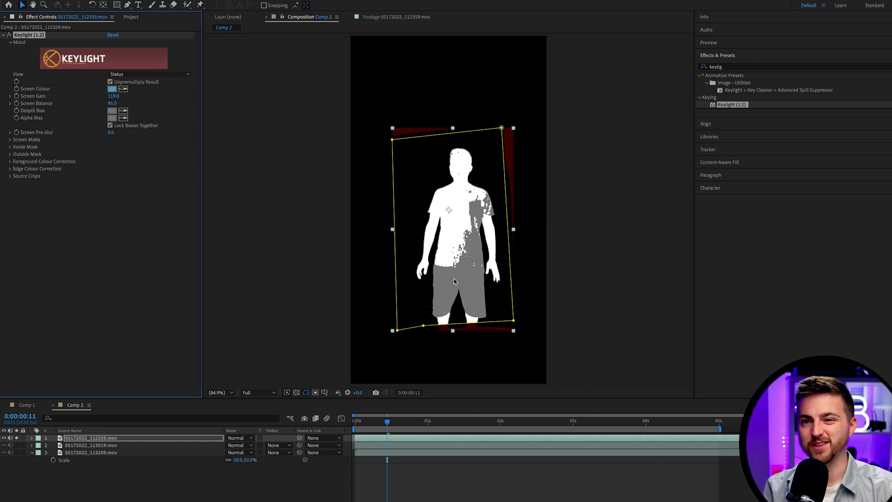
# Play back the keyed figure up close in the Final Result view and check it against the soloed room clip 05172022_113209.mov
pyautogui.click(120, 74)
pyautogui.click(137, 182)
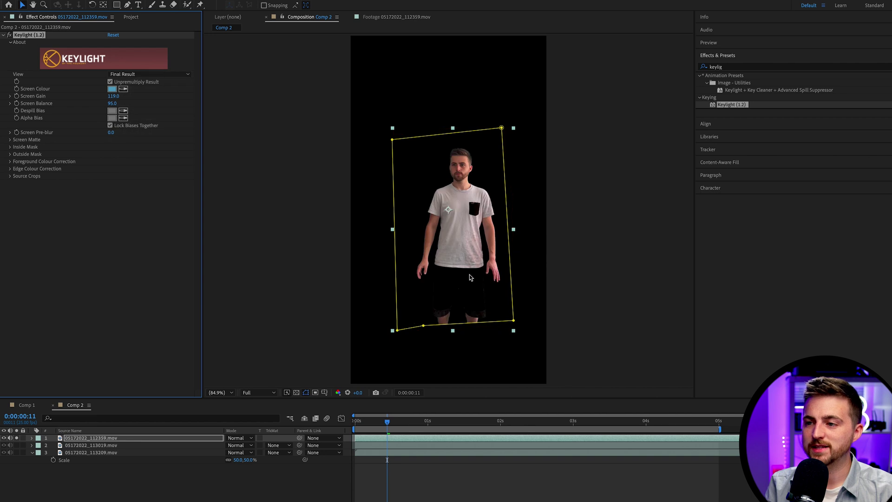
pyautogui.press('.')
pyautogui.press('.')
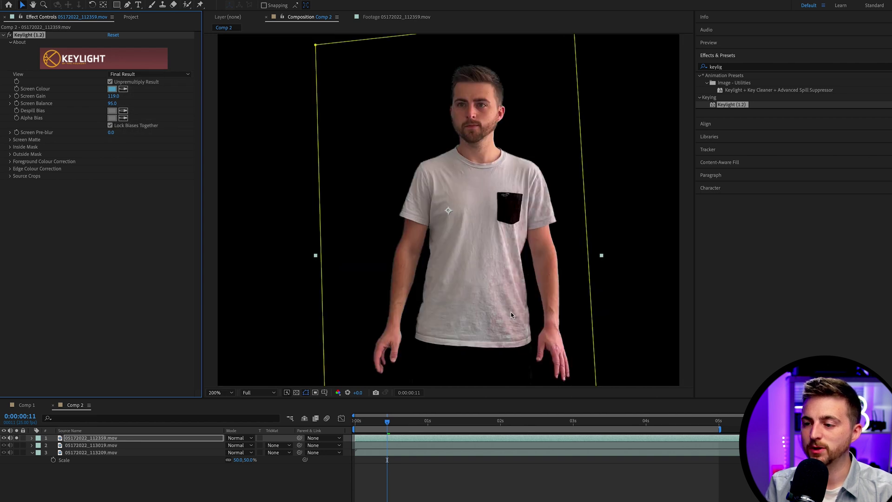
pyautogui.press('space')
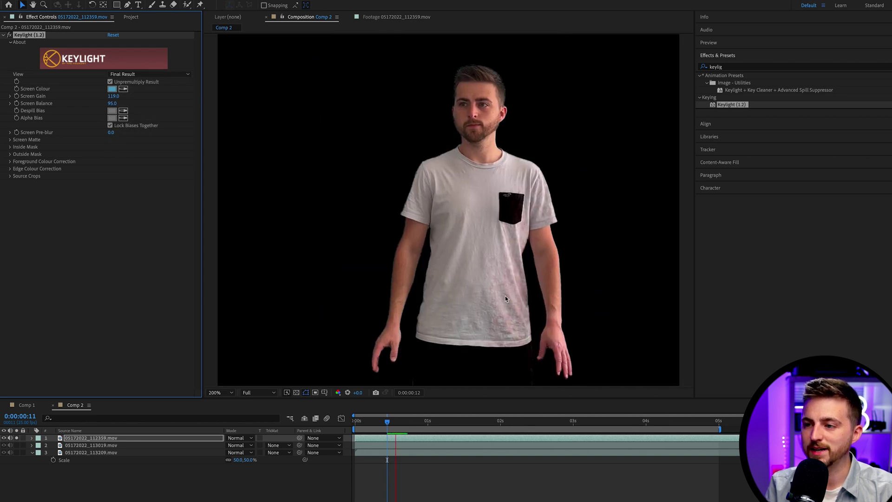
pyautogui.press('space')
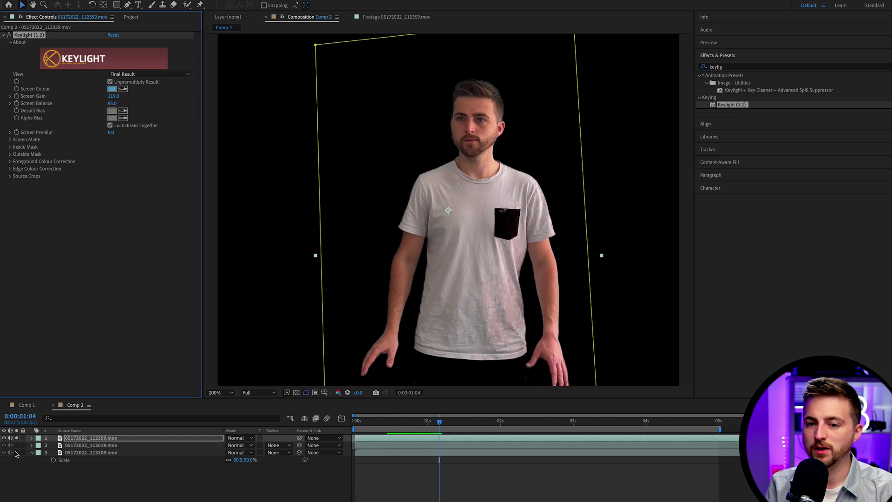
pyautogui.click(17, 452)
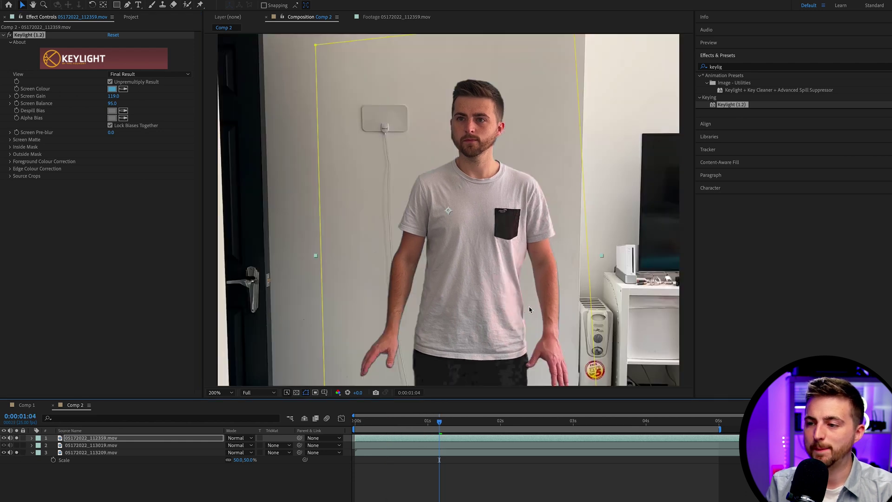
pyautogui.click(17, 452)
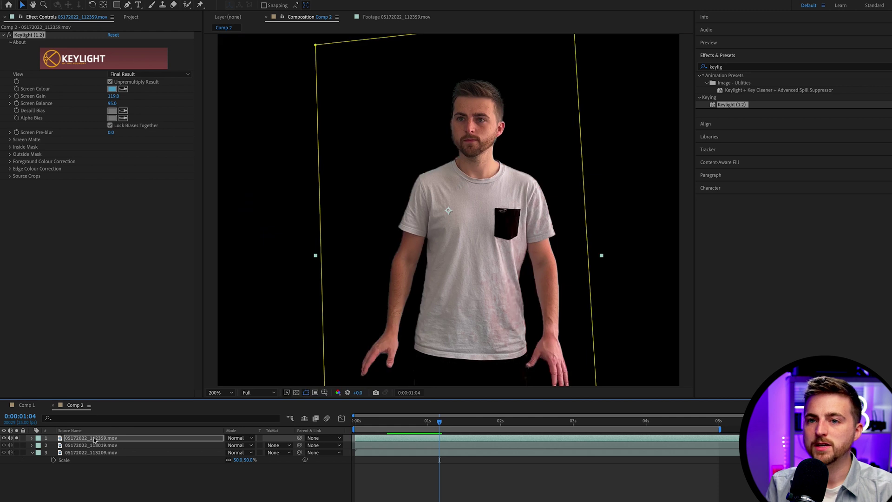
# In Keylight's Status view, set the Screen Matte's Clip Black to 19 and Clip White to 67
pyautogui.click(140, 75)
pyautogui.click(141, 160)
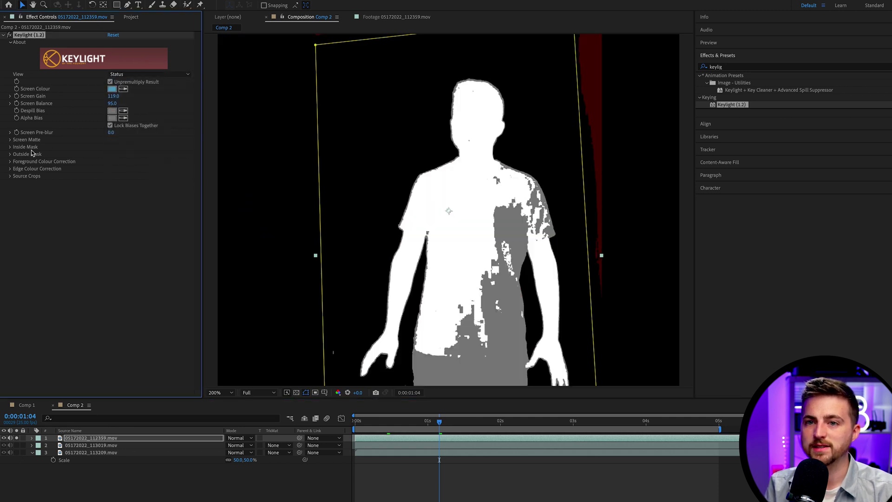
pyautogui.click(10, 140)
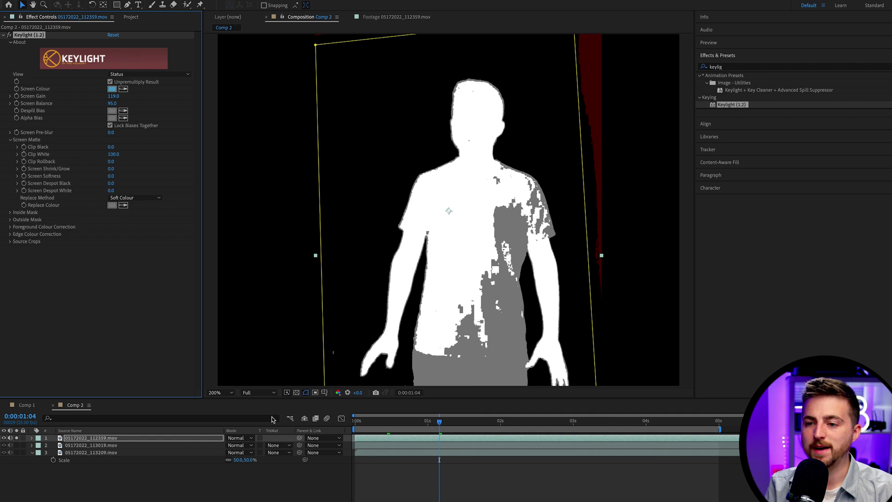
pyautogui.click(220, 393)
pyautogui.click(227, 408)
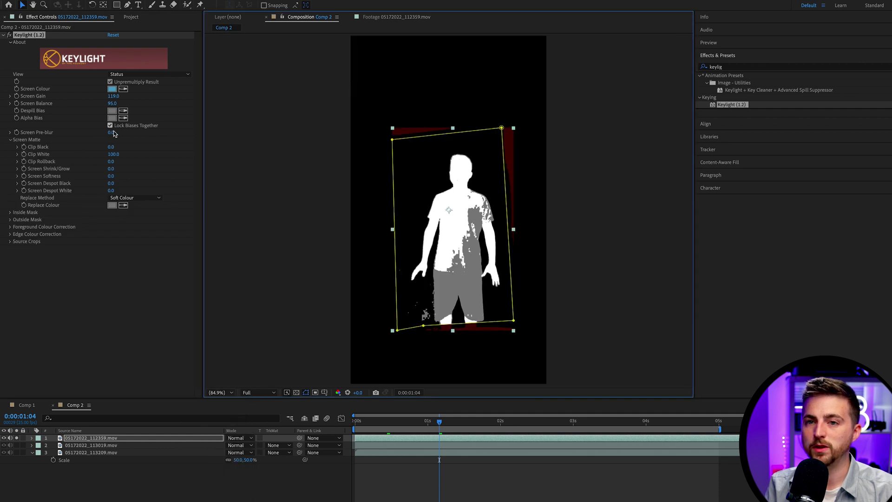
pyautogui.moveTo(110, 147)
pyautogui.mouseDown()
pyautogui.moveTo(122, 147)
pyautogui.moveTo(98, 154)
pyautogui.mouseUp()
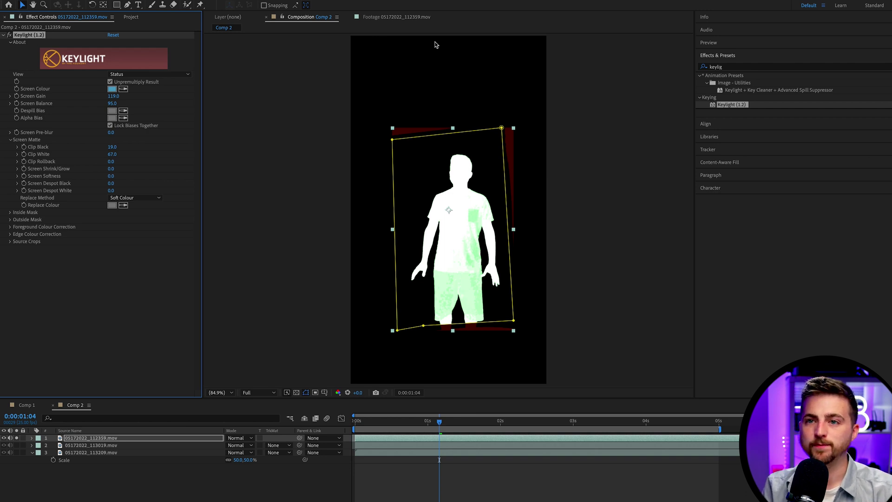
# Set the Keylight view to Final Result and inspect the keyed upper body up close
pyautogui.click(183, 74)
pyautogui.click(139, 178)
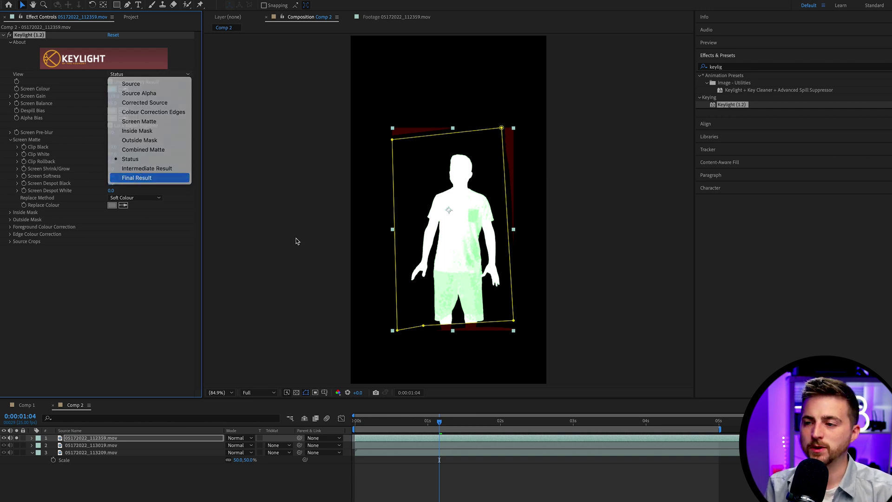
pyautogui.press('.')
pyautogui.press('.')
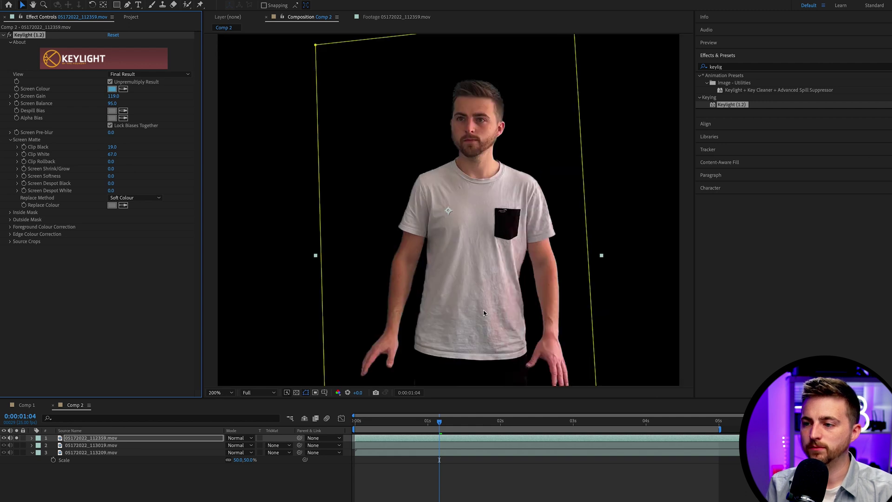
pyautogui.hotkey('shift', '/')
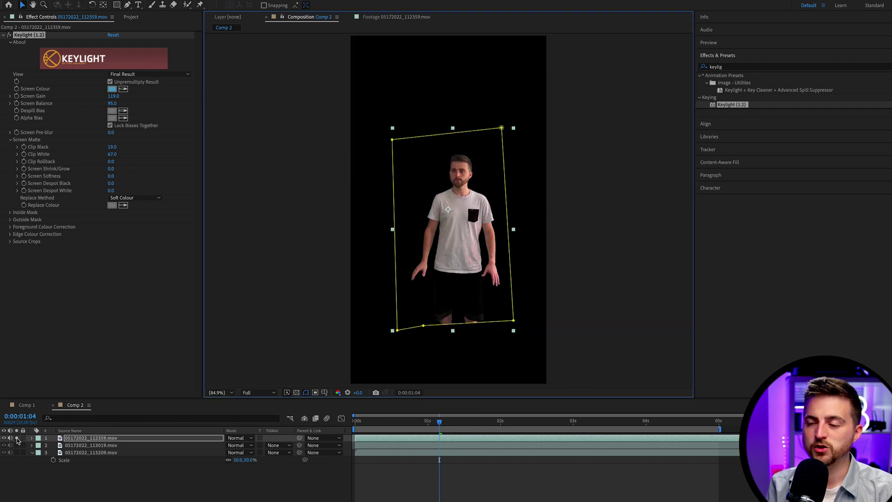
# Unsolo the top layer, hide 05172022_113019.mov and play back the keyed upper body over the empty room
pyautogui.click(17, 438)
pyautogui.click(4, 445)
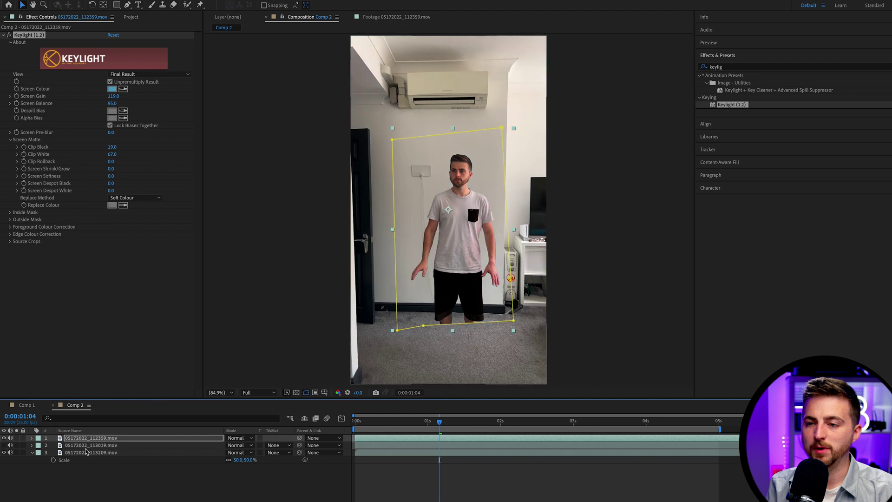
pyautogui.click(86, 445)
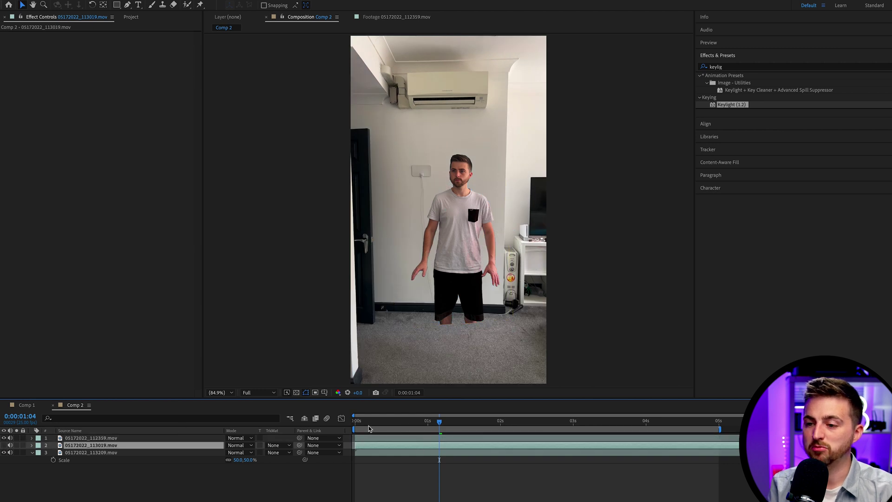
pyautogui.press('space')
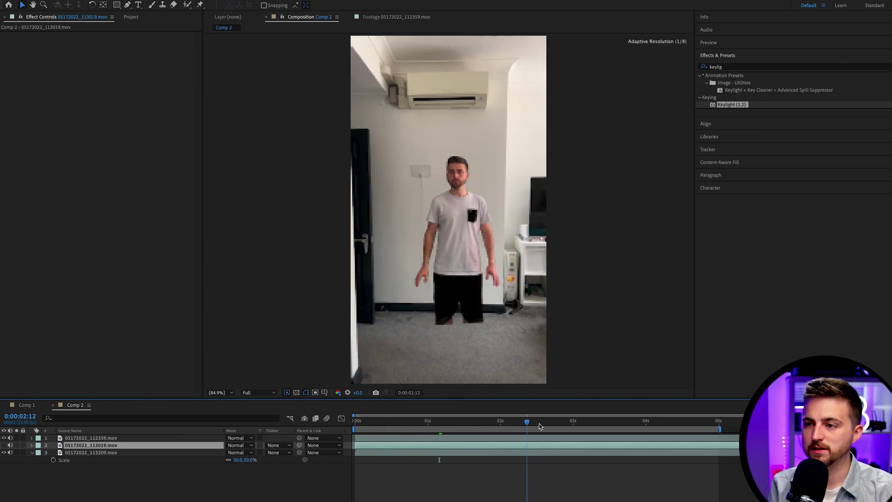
# Show 05172022_113019.mov instead of the top layer and draw a closed seven-point mask around its torso, legs and blue backdrop
pyautogui.click(3, 438)
pyautogui.click(4, 445)
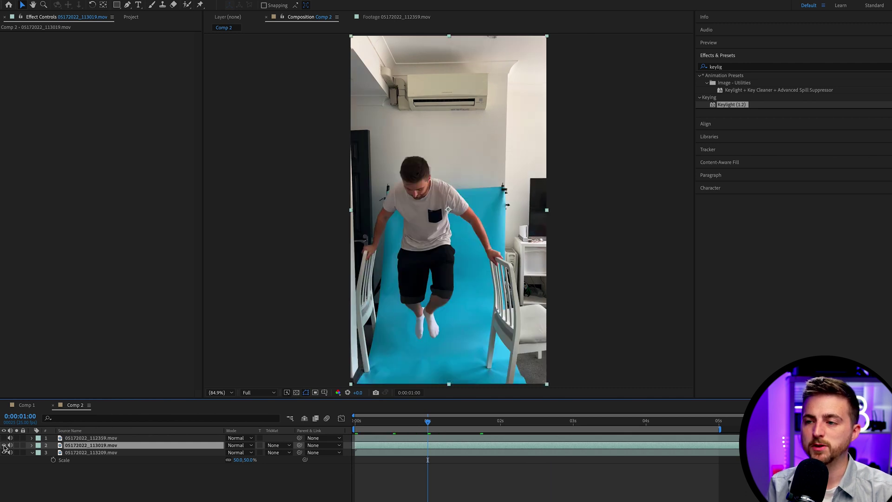
pyautogui.click(127, 5)
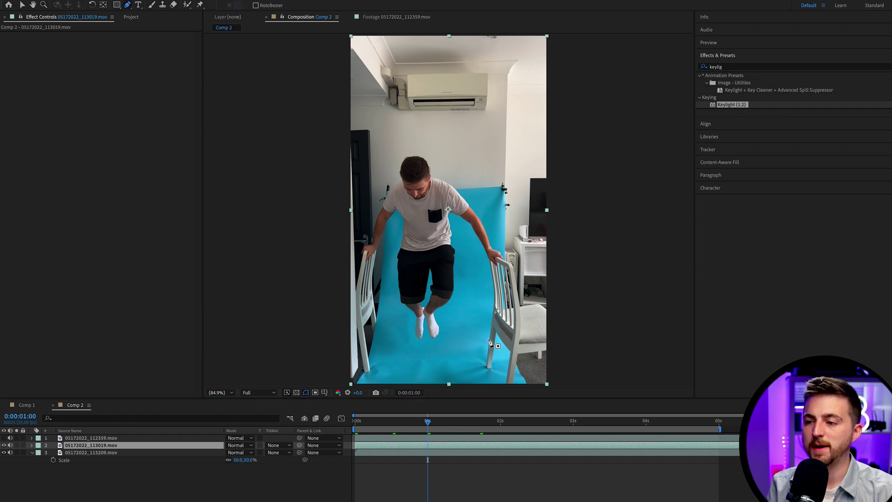
pyautogui.click(488, 302)
pyautogui.click(496, 191)
pyautogui.click(394, 199)
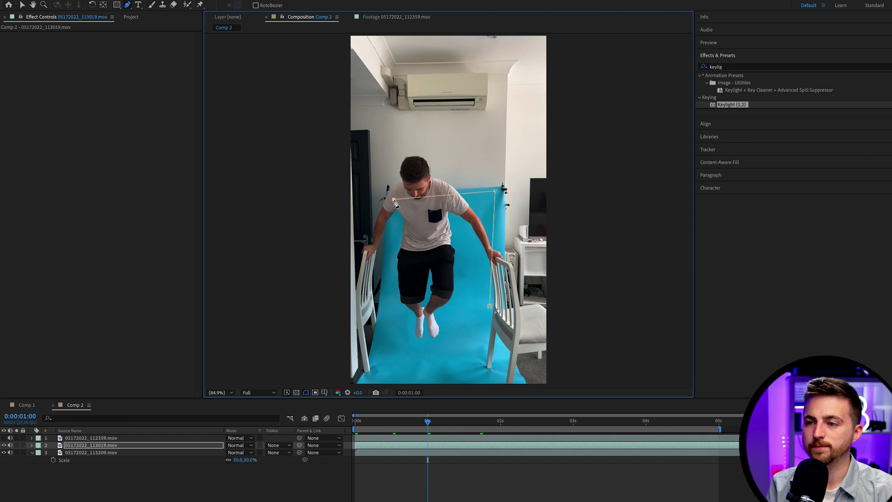
pyautogui.click(385, 327)
pyautogui.click(378, 378)
pyautogui.click(491, 380)
pyautogui.click(480, 359)
pyautogui.click(490, 306)
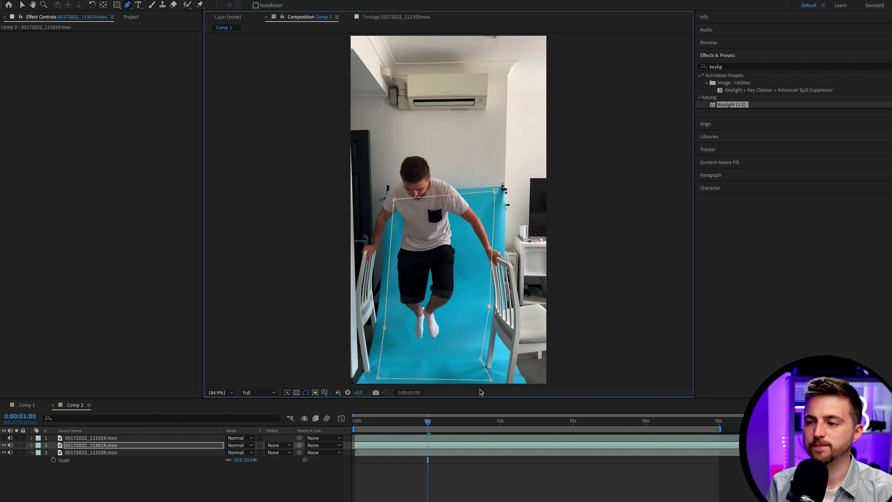
# Apply Keylight (1.2) to the masked 05172022_113019.mov layer and sample the blue backdrop below the feet as Screen Colour
pyautogui.press('v')
pyautogui.moveTo(725, 105); pyautogui.dragTo(435, 306)
pyautogui.click(123, 89)
pyautogui.click(441, 351)
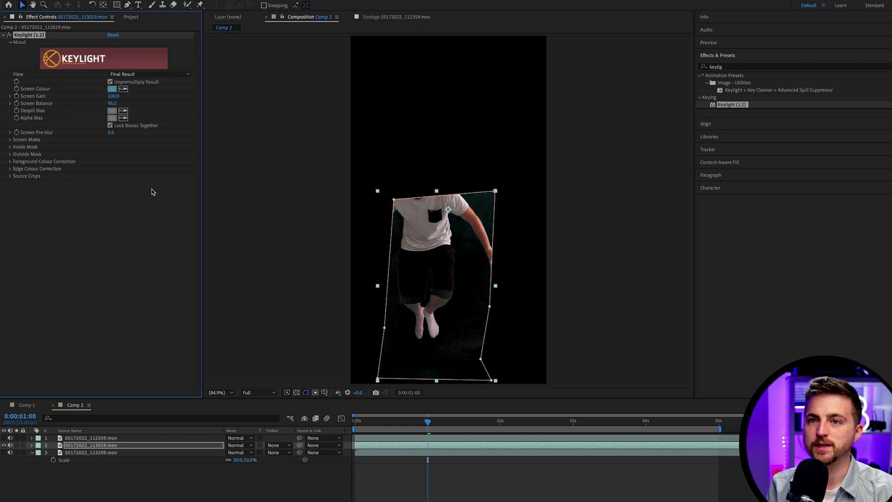
# Switch this layer's Keylight view to Status and set Screen Gain to 125 and Screen Balance to 55
pyautogui.click(141, 74)
pyautogui.click(133, 159)
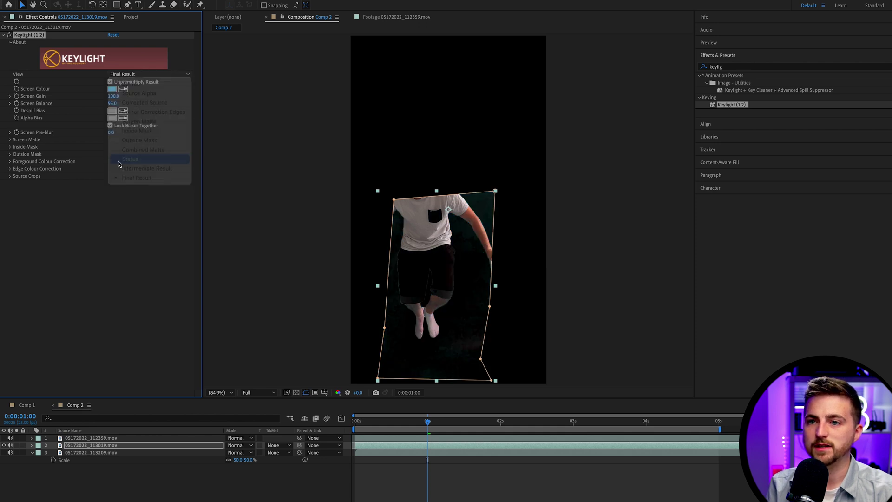
pyautogui.moveTo(115, 96)
pyautogui.mouseDown()
pyautogui.moveTo(104, 97)
pyautogui.moveTo(124, 98)
pyautogui.moveTo(107, 103)
pyautogui.mouseUp()
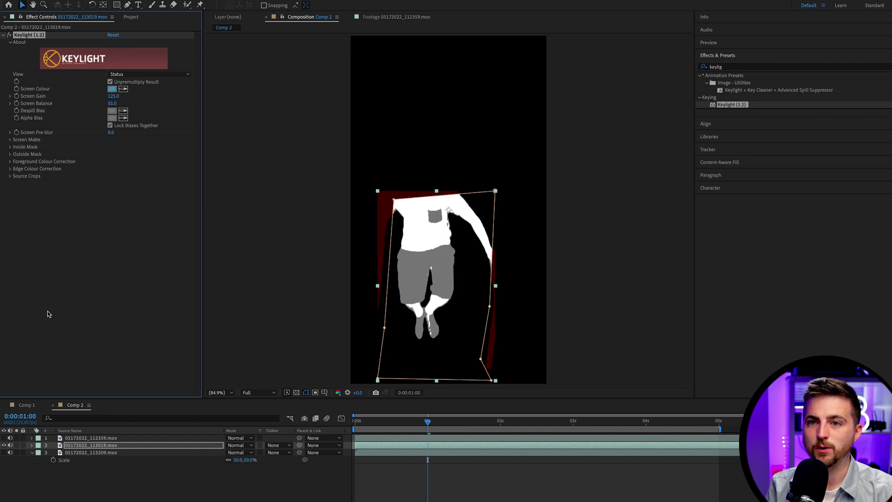
# In the Screen Matte of 05172022_113019.mov's Keylight, set Clip Black to 11 and Clip White to 82, then switch View to Final Result
pyautogui.click(9, 140)
pyautogui.moveTo(113, 154); pyautogui.dragTo(105, 151)
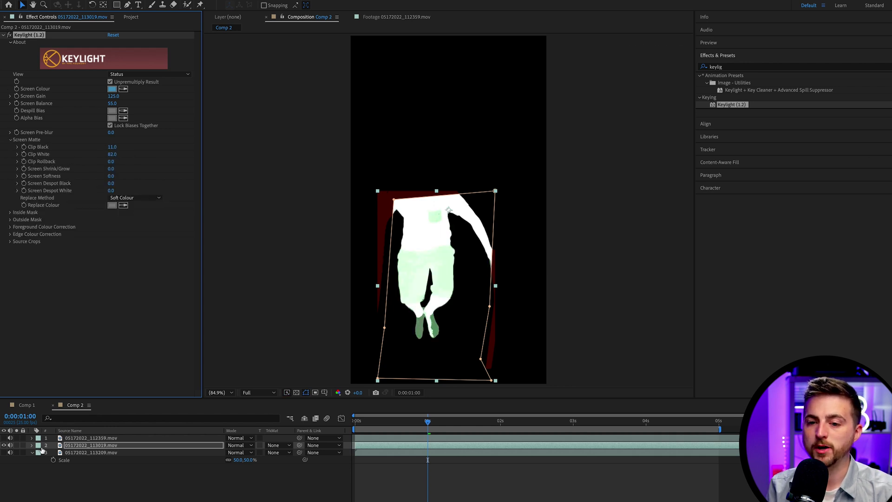
pyautogui.click(137, 75)
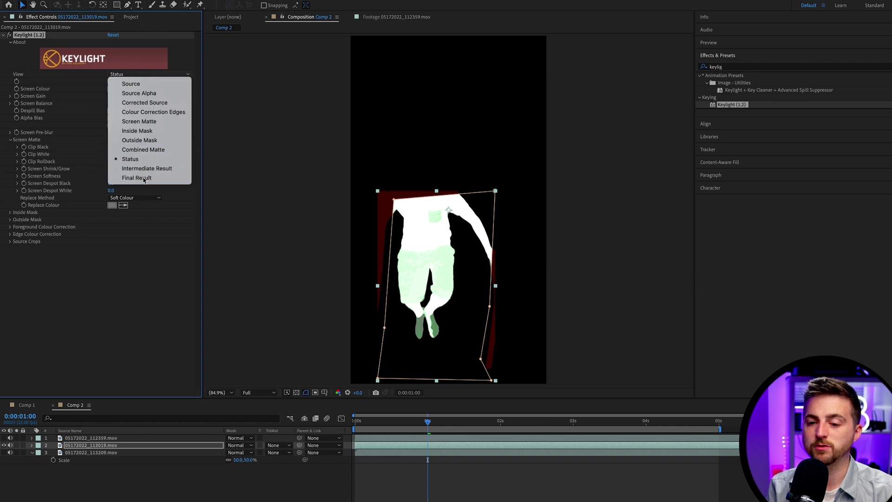
pyautogui.click(135, 178)
# Show the 05172022_112359.mov and empty-room layers again and play back the combined composite
pyautogui.click(5, 438)
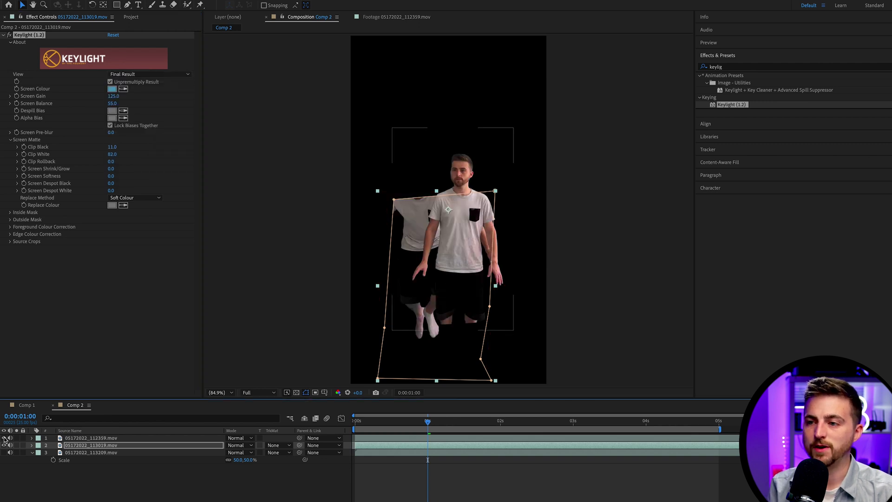
pyautogui.moveTo(423, 424); pyautogui.dragTo(465, 426)
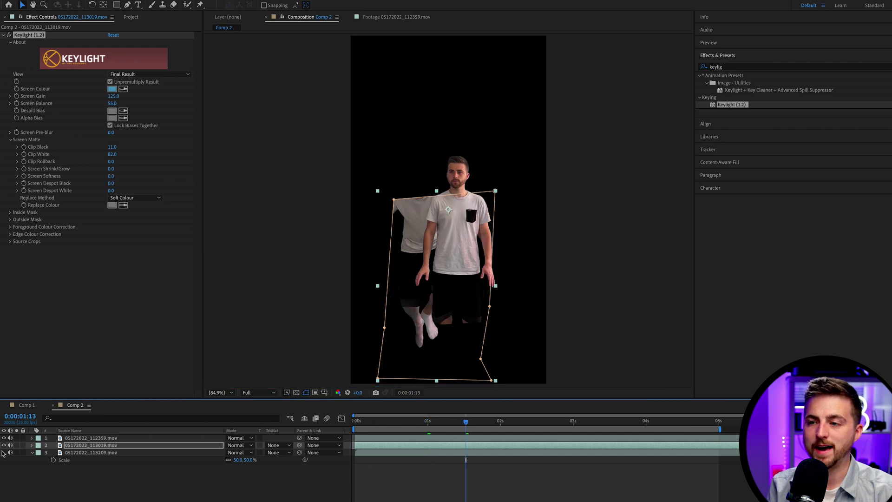
pyautogui.click(4, 453)
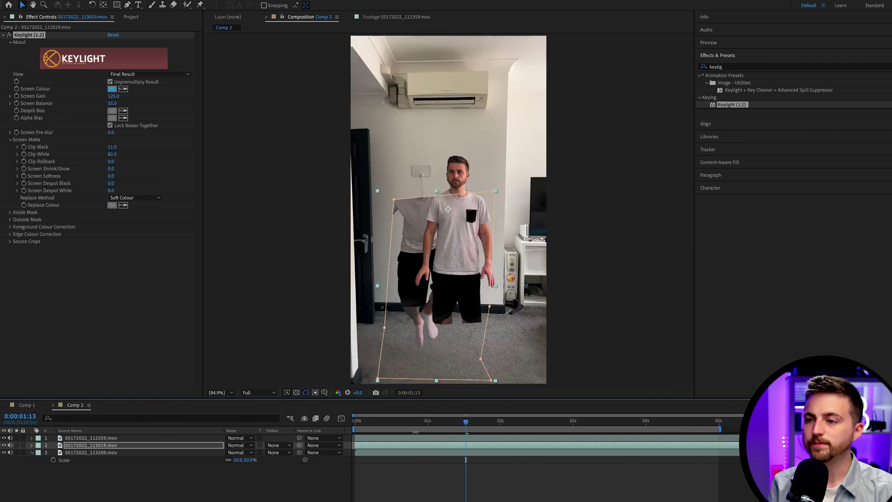
pyautogui.press('space')
pyautogui.press('space')
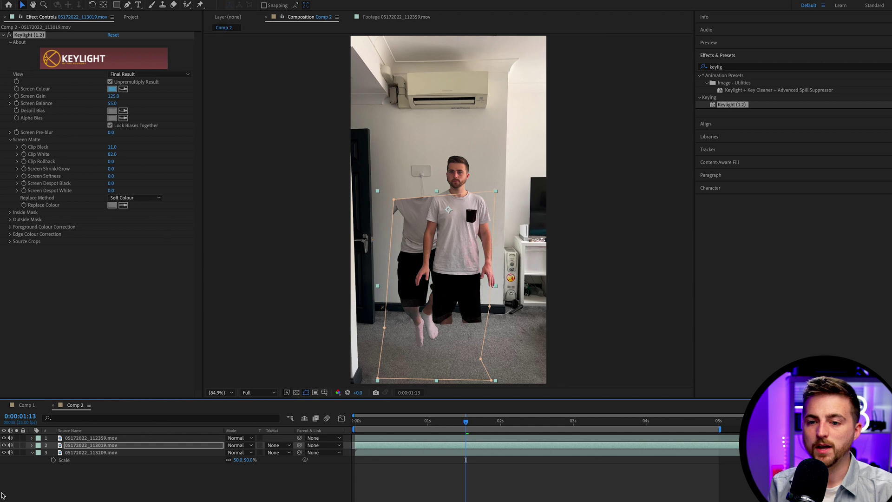
# Delete the existing masks from both 05172022_112359.mov and 05172022_113019.mov, keeping both layers shown
pyautogui.click(86, 438)
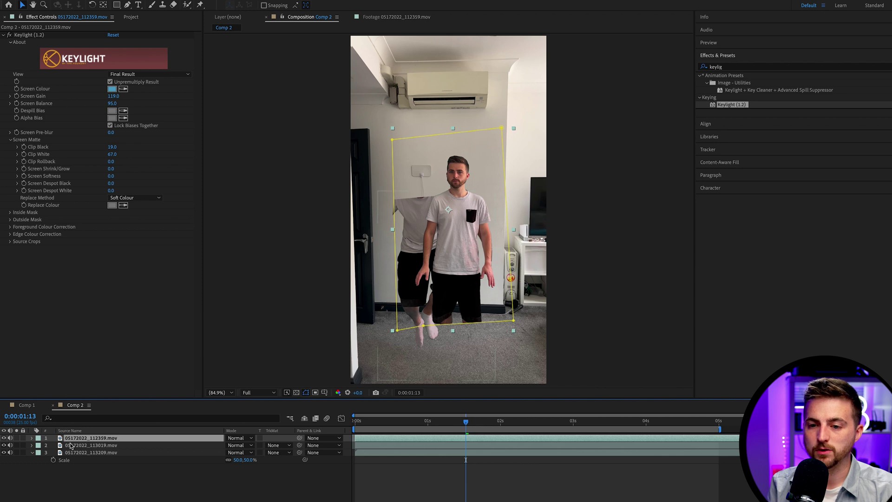
pyautogui.press('m')
pyautogui.click(70, 447)
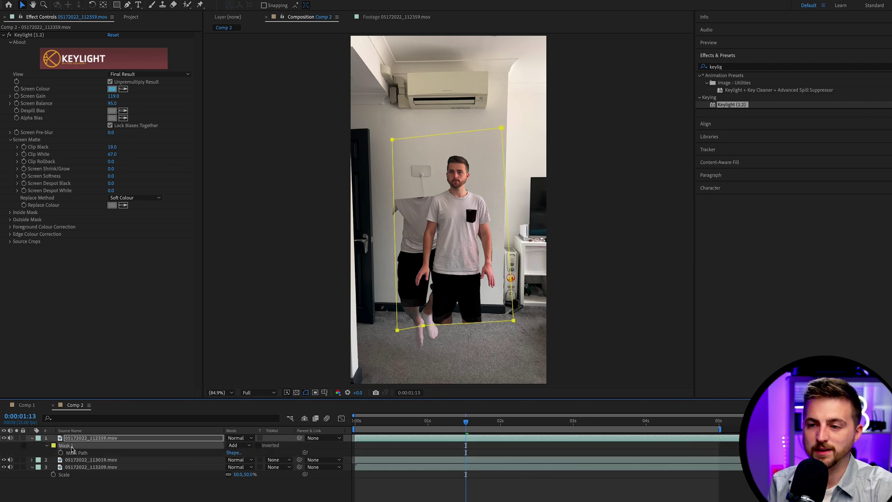
pyautogui.press('Delete')
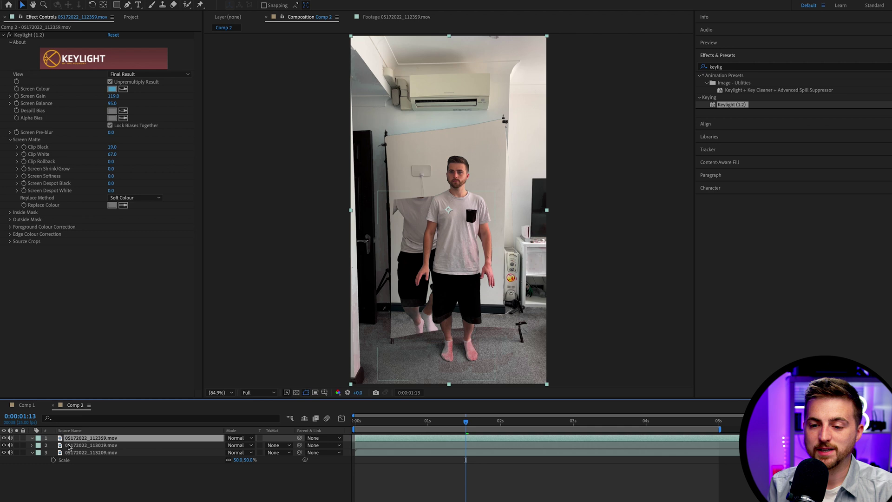
pyautogui.click(68, 447)
pyautogui.click(5, 438)
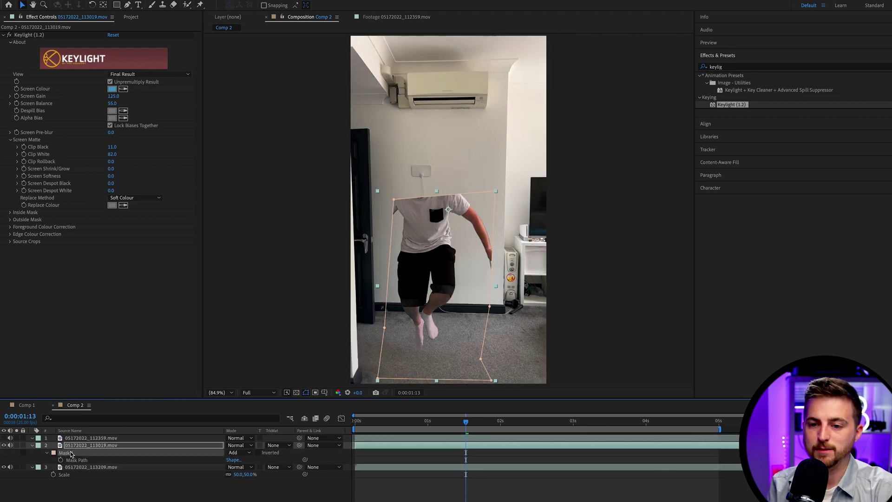
pyautogui.click(4, 438)
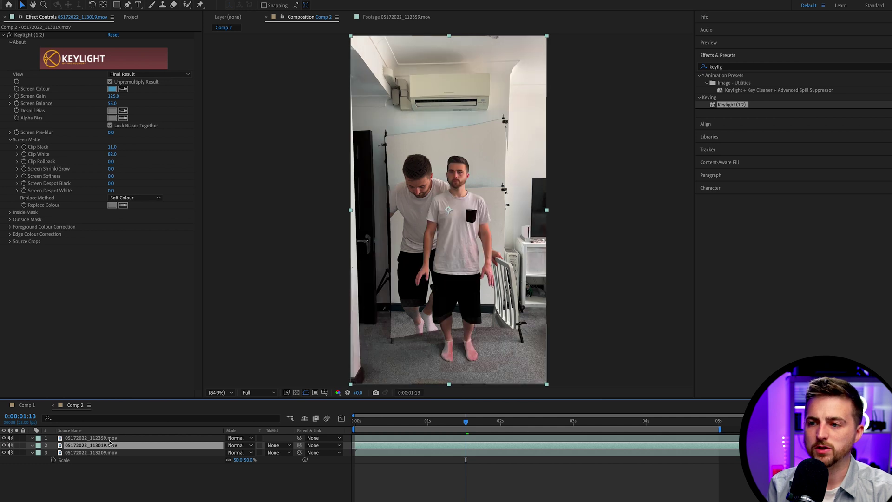
# Solo 05172022_112359.mov to isolate the unmasked upper-body clip
pyautogui.click(114, 438)
pyautogui.click(4, 452)
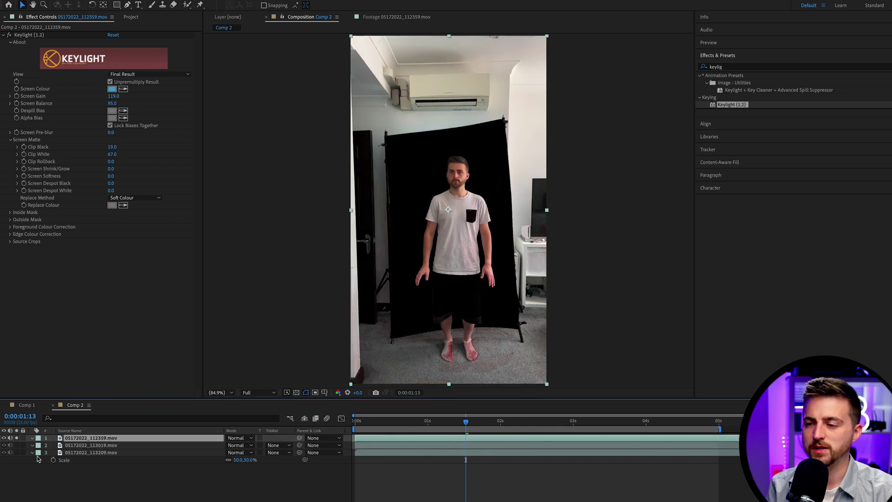
pyautogui.press('/')
pyautogui.press('.')
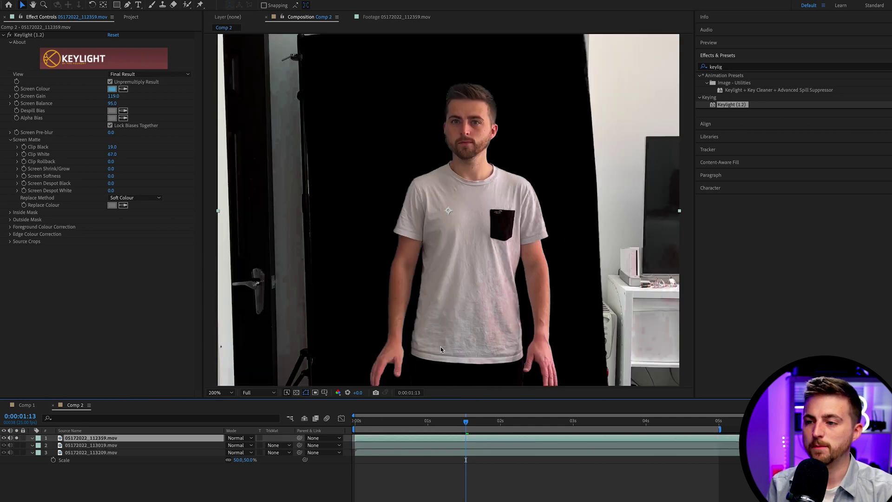
pyautogui.moveTo(454, 355); pyautogui.dragTo(435, 298)
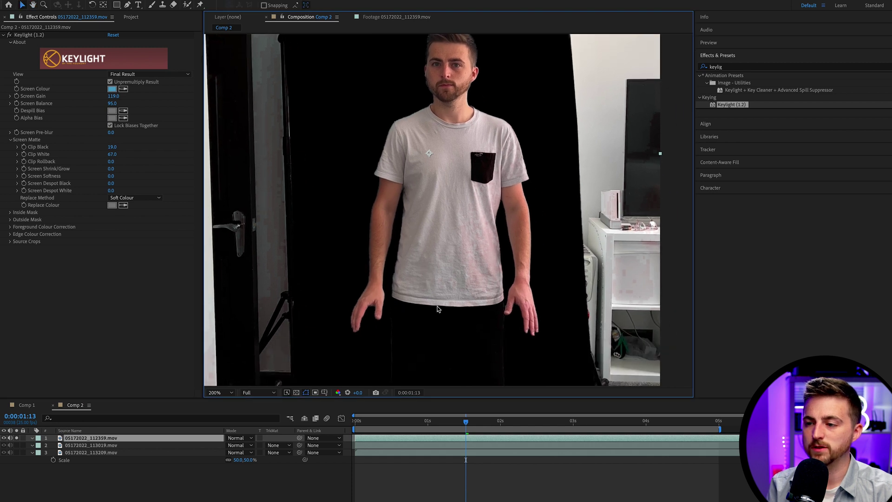
pyautogui.moveTo(426, 220); pyautogui.dragTo(417, 244)
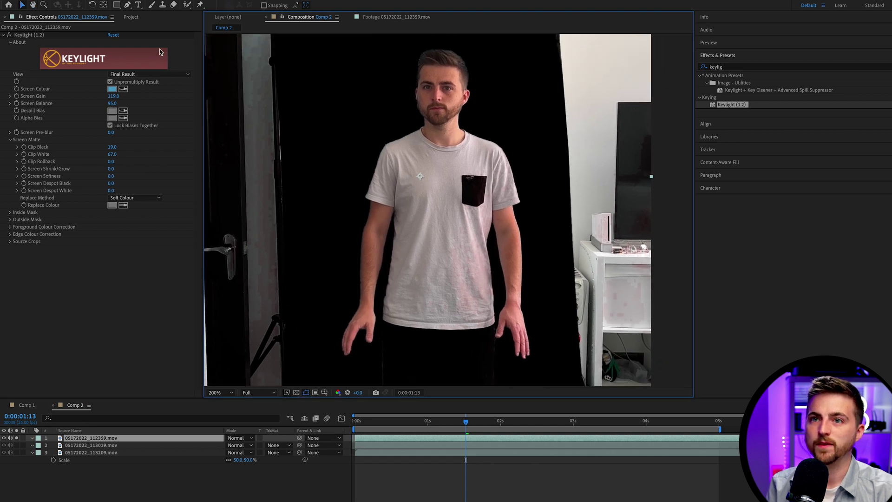
# Draw a closed pen mask around the head, torso and both hands, cutting just below the shirt hem to exclude the shorts and legs
pyautogui.click(127, 5)
pyautogui.moveTo(329, 74); pyautogui.dragTo(324, 85)
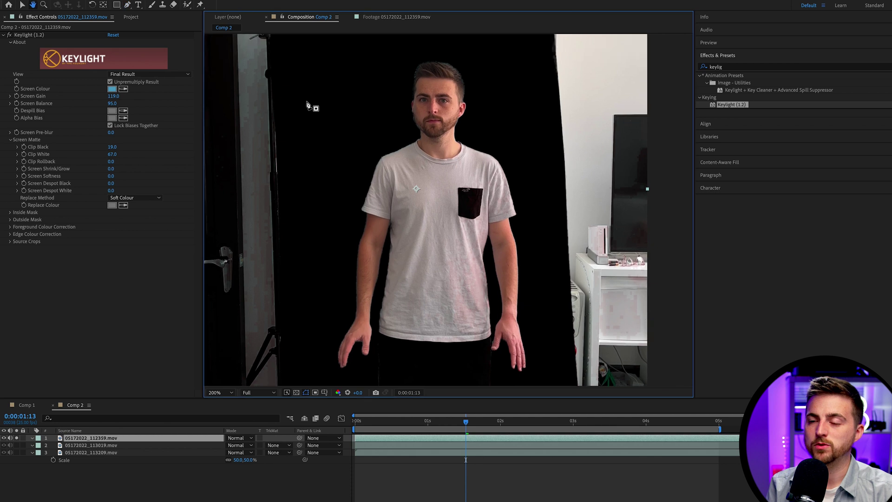
pyautogui.click(293, 89)
pyautogui.click(298, 54)
pyautogui.press('space')
pyautogui.moveTo(483, 50); pyautogui.dragTo(488, 101)
pyautogui.click(428, 66)
pyautogui.click(542, 57)
pyautogui.click(554, 255)
pyautogui.press('space')
pyautogui.moveTo(553, 254); pyautogui.dragTo(548, 55)
pyautogui.click(556, 238)
pyautogui.click(504, 245)
pyautogui.click(496, 214)
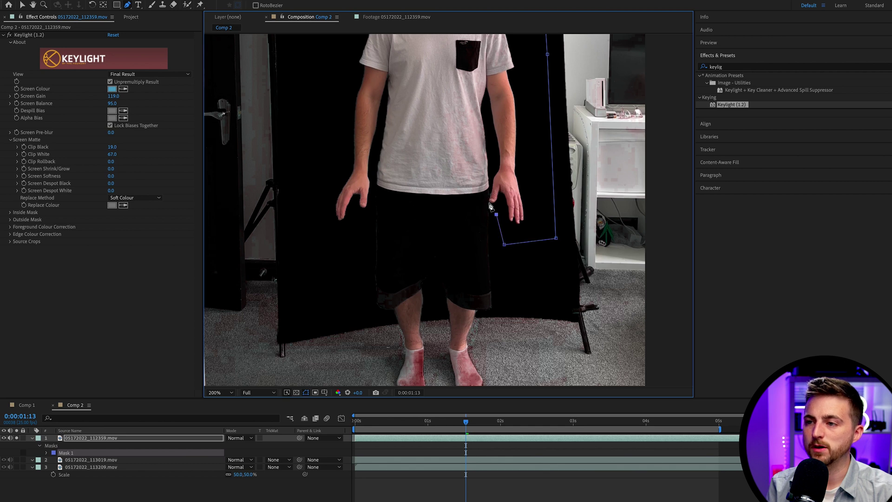
pyautogui.click(487, 196)
pyautogui.click(419, 201)
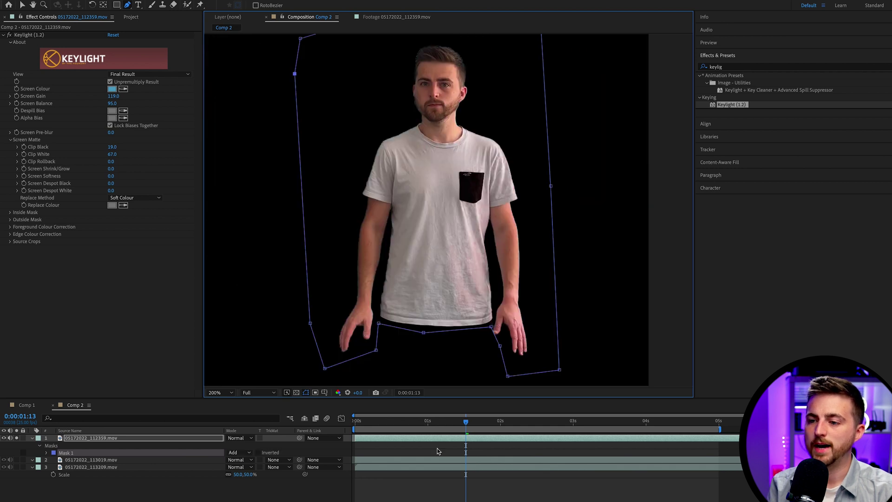
# Play back the masked upper body and move the mask's waist points closer to the shirt hem at 0:00:01:03
pyautogui.moveTo(447, 426); pyautogui.dragTo(354, 418)
pyautogui.press('space')
pyautogui.press('space')
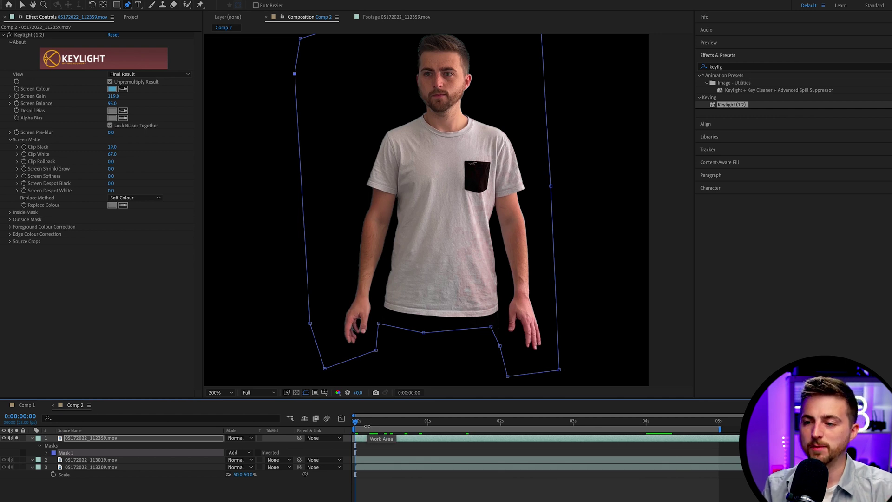
pyautogui.moveTo(356, 420); pyautogui.dragTo(437, 422)
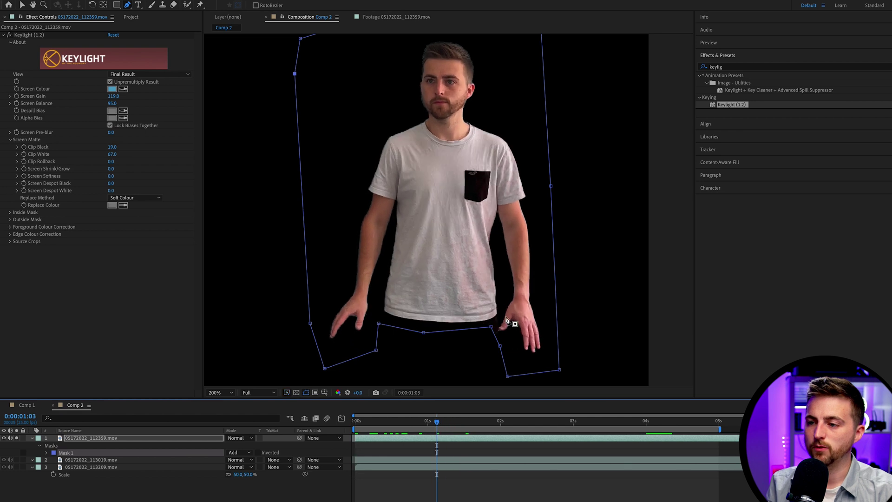
pyautogui.moveTo(491, 327); pyautogui.dragTo(488, 322)
pyautogui.moveTo(423, 333); pyautogui.dragTo(380, 316)
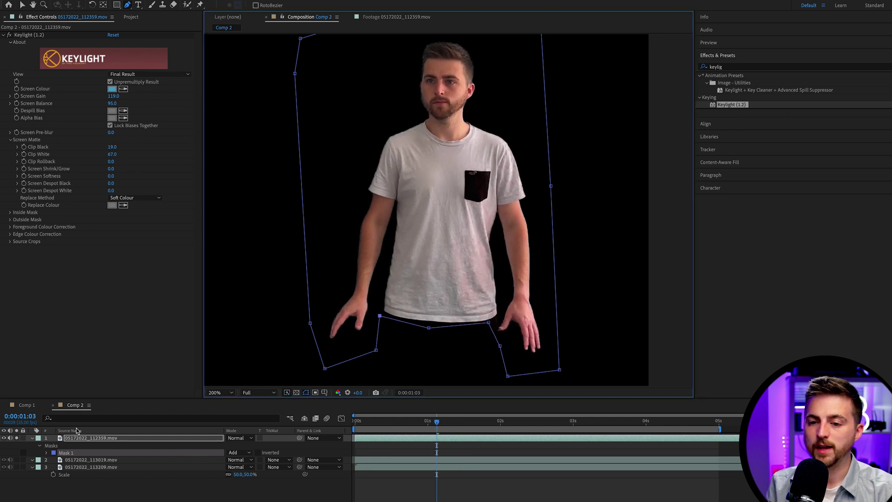
# Enable Mask Path keyframing at 0:00:01:03 and shift the whole mask to match the shirt hem at 0:00:00:00
pyautogui.click(47, 453)
pyautogui.click(60, 460)
pyautogui.press('Home')
pyautogui.click(22, 5)
pyautogui.moveTo(430, 329); pyautogui.dragTo(435, 326)
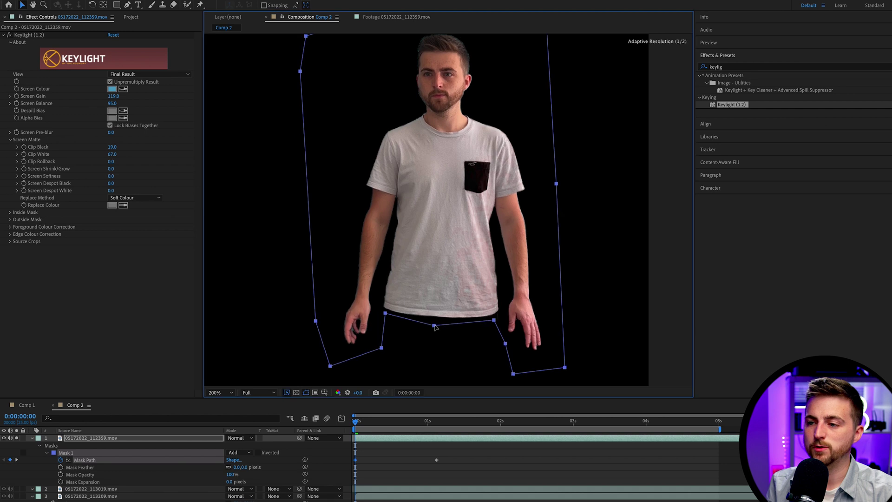
# Add Mask Path keyframes on either side of 0:00:01:03 by moving the mask to follow the shirt hem
pyautogui.click(402, 419)
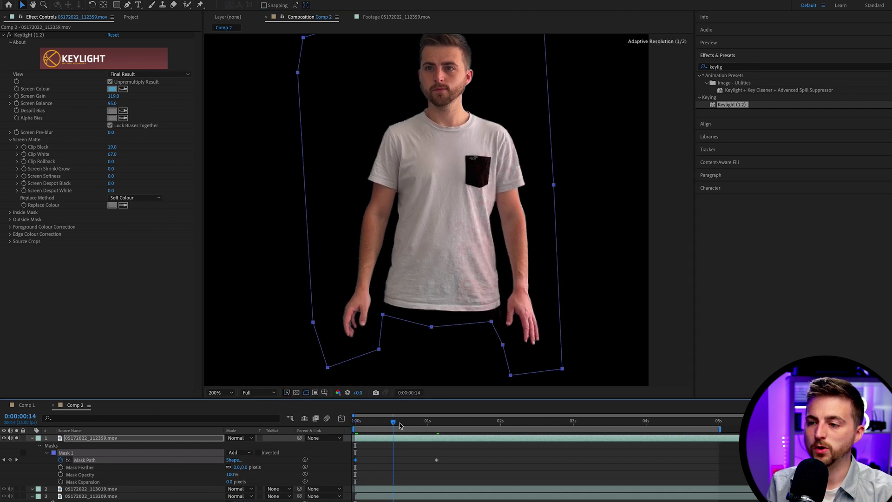
pyautogui.moveTo(430, 329); pyautogui.dragTo(434, 320)
pyautogui.moveTo(402, 421); pyautogui.dragTo(460, 428)
pyautogui.moveTo(428, 328); pyautogui.dragTo(429, 332)
# Continue keyframing the Mask Path to the moving shirt hem through the rest of the clip, including 0:00:01:21 and 0:00:04:07
pyautogui.press('space')
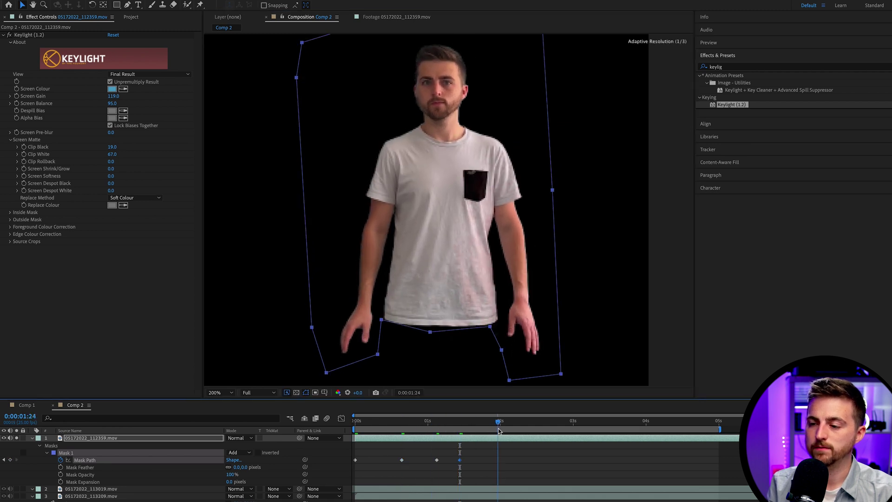
pyautogui.press('space')
pyautogui.moveTo(431, 332); pyautogui.dragTo(432, 334)
pyautogui.press('pageup')
pyautogui.press('pageup')
pyautogui.press('pageup')
pyautogui.press('pageup')
pyautogui.press('pageup')
pyautogui.press('pageup')
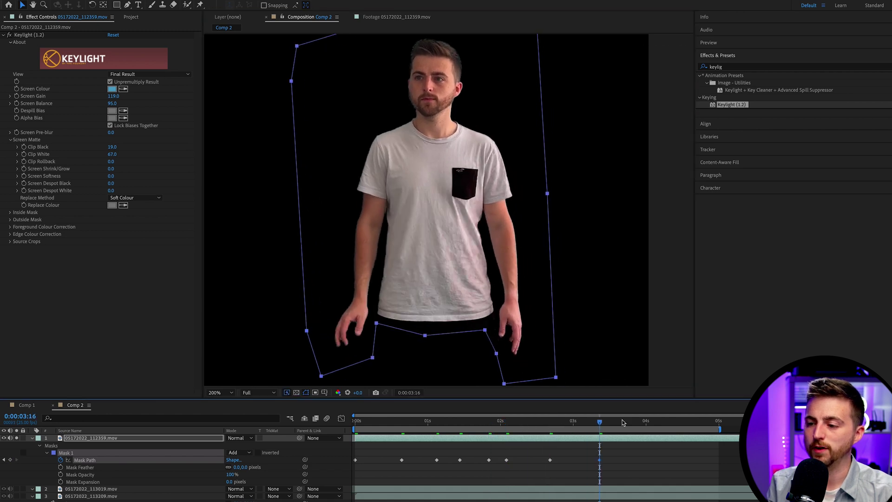
pyautogui.click(696, 422)
pyautogui.moveTo(699, 425); pyautogui.dragTo(666, 424)
pyautogui.moveTo(409, 339); pyautogui.dragTo(419, 341)
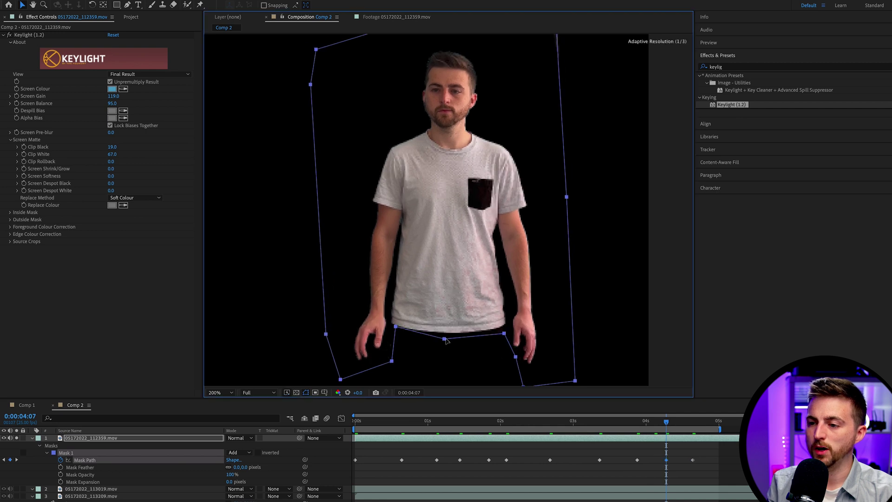
# Solo the empty-room layer along with the upper body, fit the composition in view and play back the result
pyautogui.click(17, 496)
pyautogui.click(225, 392)
pyautogui.click(230, 408)
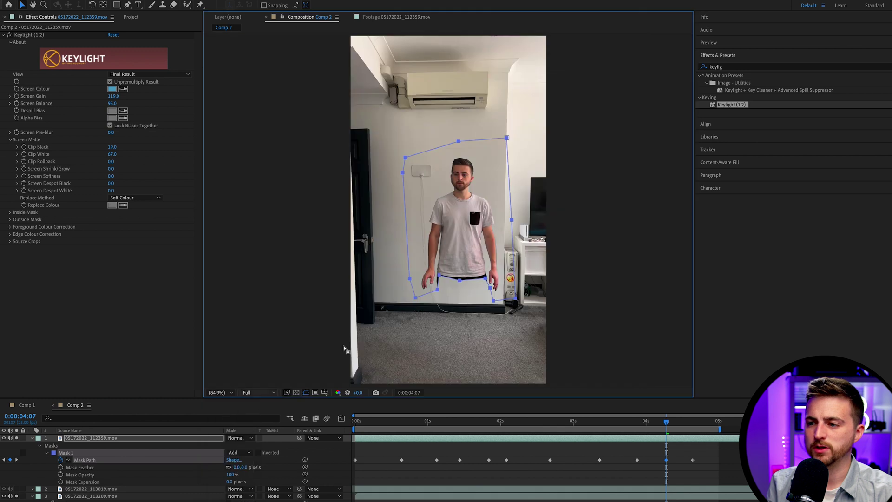
pyautogui.click(620, 410)
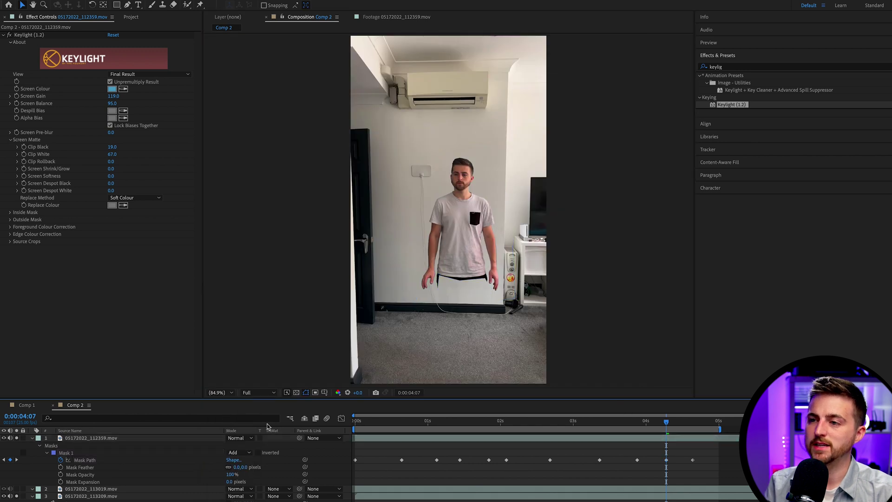
pyautogui.press('space')
pyautogui.moveTo(494, 423); pyautogui.dragTo(436, 427)
pyautogui.press('space')
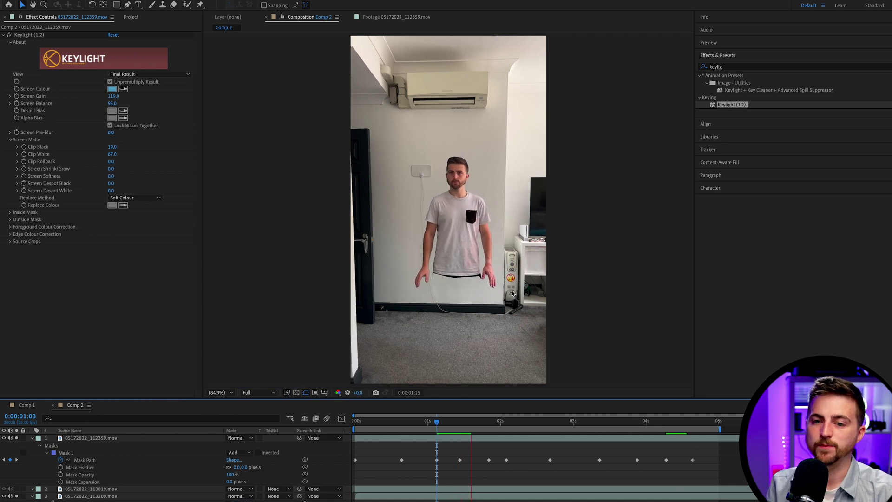
pyautogui.press('space')
# Unsolo the upper-body and room layers and hide both, leaving only 05172022_113019.mov shown and selected
pyautogui.click(65, 489)
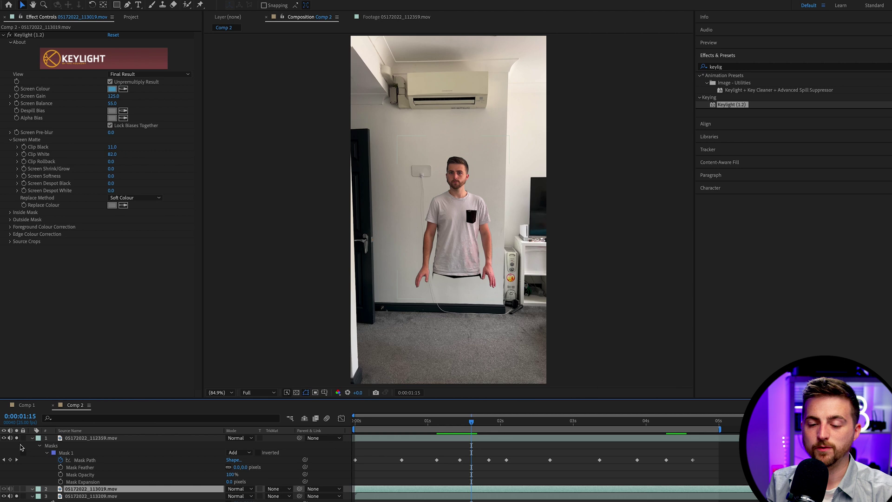
pyautogui.click(16, 438)
pyautogui.click(16, 496)
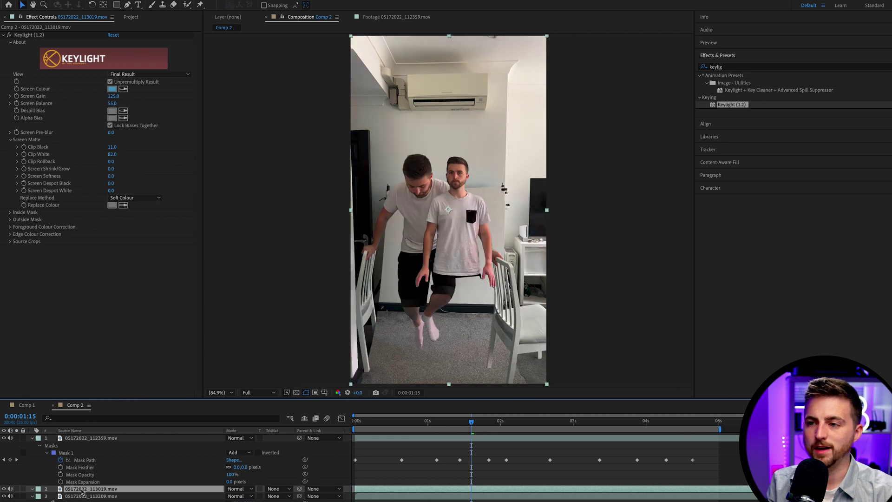
pyautogui.click(4, 496)
pyautogui.moveTo(412, 352); pyautogui.dragTo(410, 290)
pyautogui.click(6, 438)
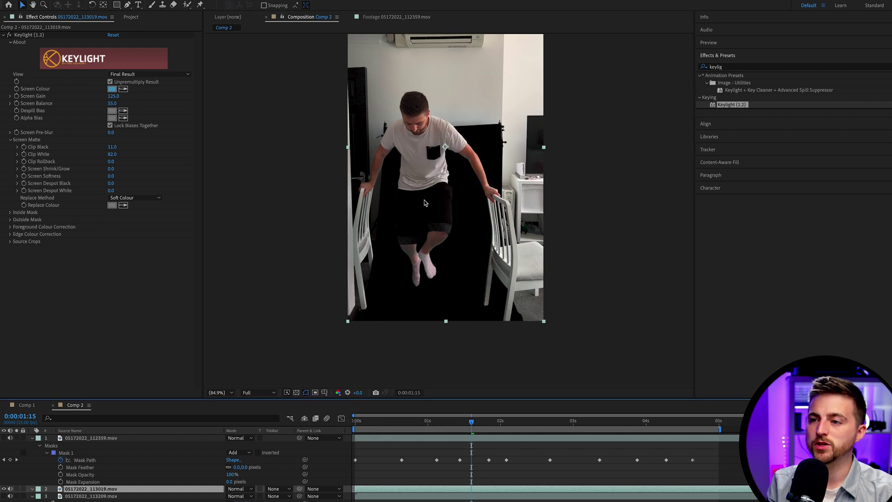
# Draw a closed mask around the shorts and legs on 05172022_113019.mov with the Pen tool, cutting along the shirt hem
pyautogui.scroll(1, 425, 201)
pyautogui.moveTo(424, 261); pyautogui.dragTo(493, 248)
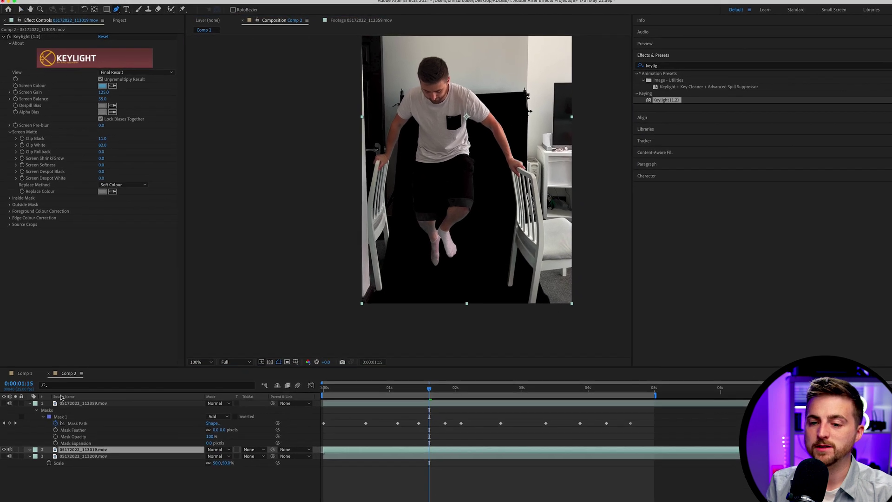
pyautogui.scroll(1, 419, 266)
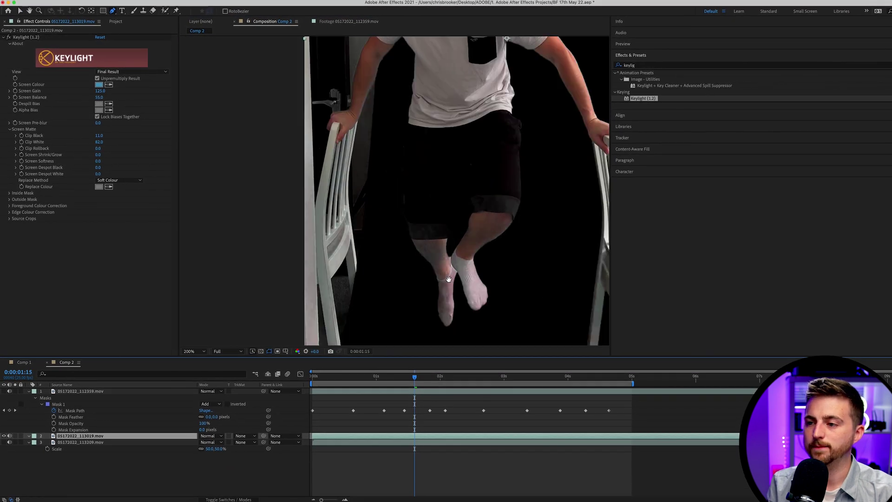
pyautogui.moveTo(447, 278); pyautogui.dragTo(419, 213)
pyautogui.click(340, 324)
pyautogui.click(550, 323)
pyautogui.click(536, 231)
pyautogui.moveTo(561, 135); pyautogui.dragTo(556, 275)
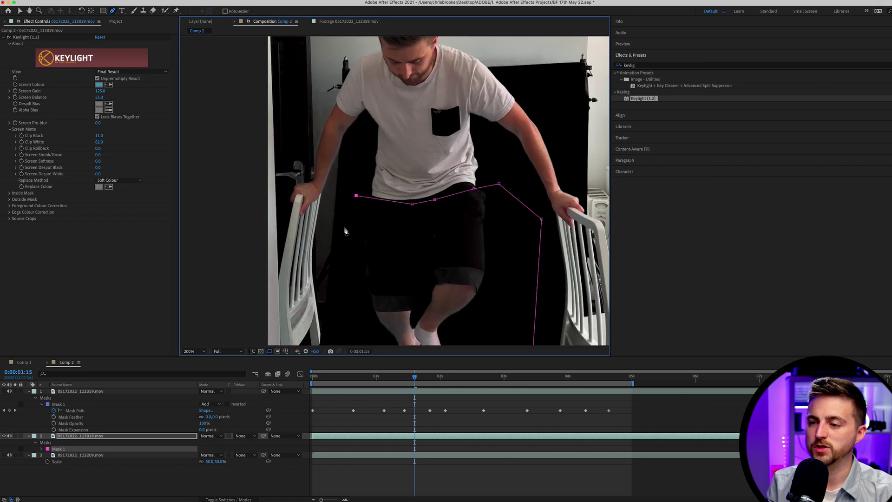
pyautogui.moveTo(344, 280); pyautogui.dragTo(412, 195)
pyautogui.click(352, 288)
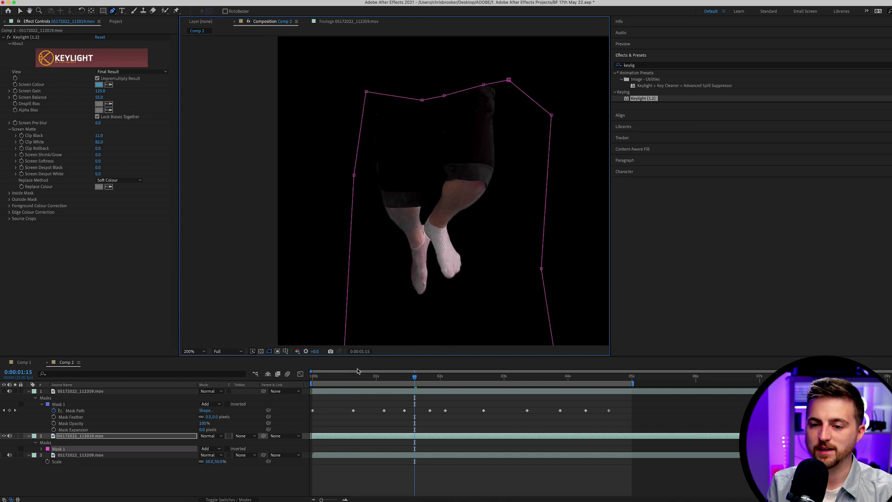
# Enable Mask Path keyframing on the leg mask at 0:00:01:15 and reposition the mask at the first frame and other frames to follow the shirt hem
pyautogui.click(42, 449)
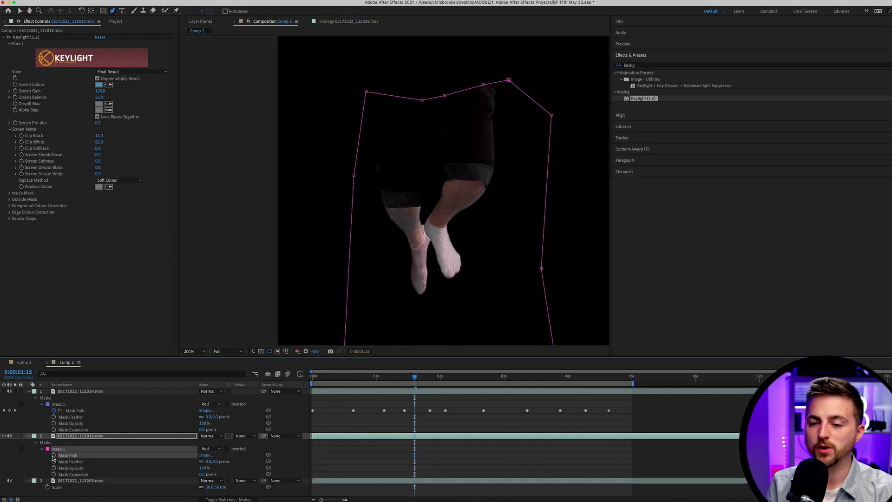
pyautogui.click(53, 456)
pyautogui.press('v')
pyautogui.moveTo(344, 380); pyautogui.dragTo(313, 381)
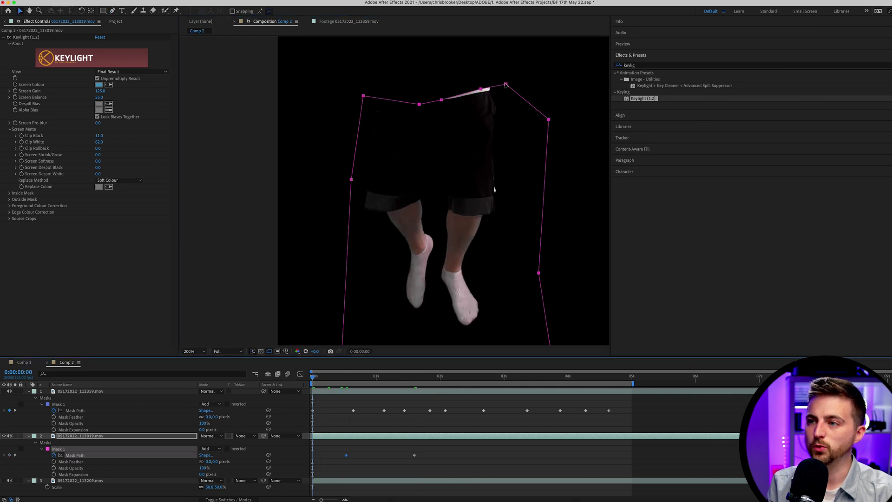
pyautogui.moveTo(505, 84); pyautogui.dragTo(503, 89)
pyautogui.moveTo(331, 379); pyautogui.dragTo(481, 377)
pyautogui.moveTo(509, 80); pyautogui.dragTo(507, 94)
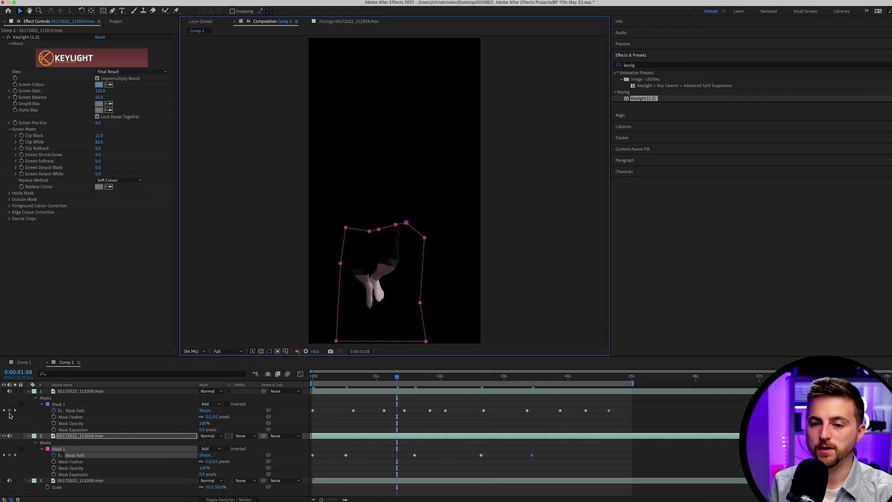
# Show the upper-body and empty-room layers, and move the legs sideways until they sit directly beneath the torso
pyautogui.click(5, 391)
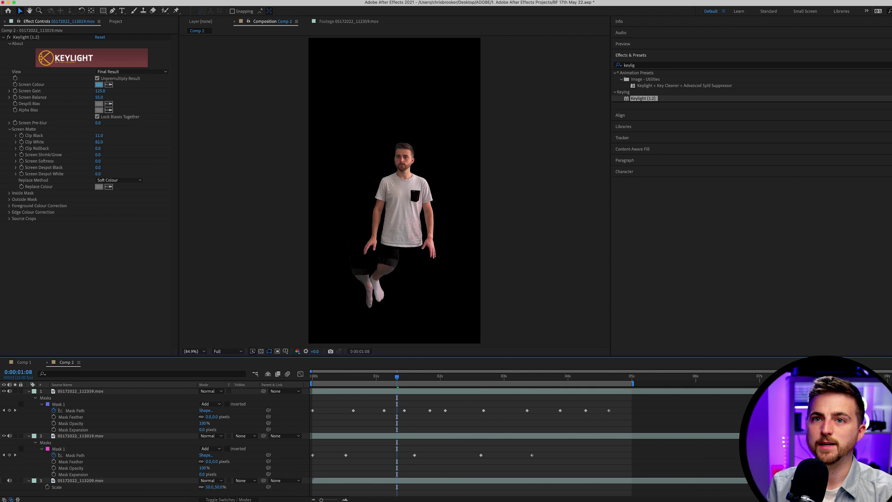
pyautogui.click(21, 12)
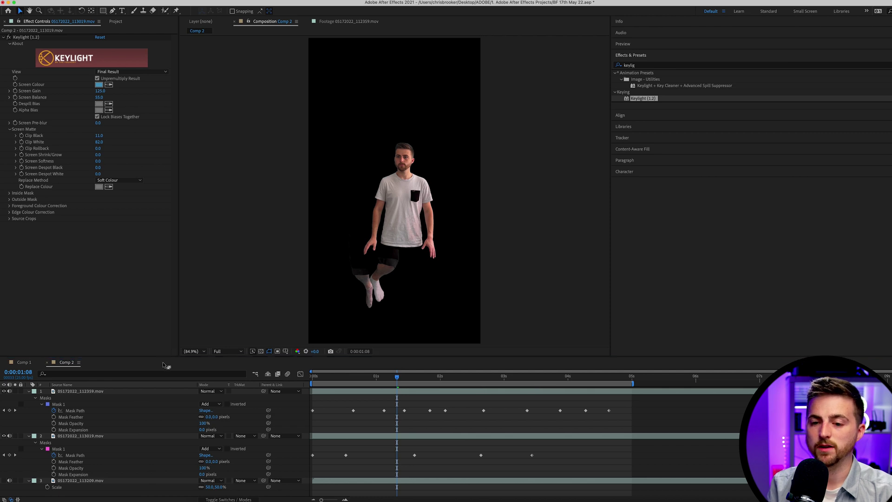
pyautogui.click(5, 481)
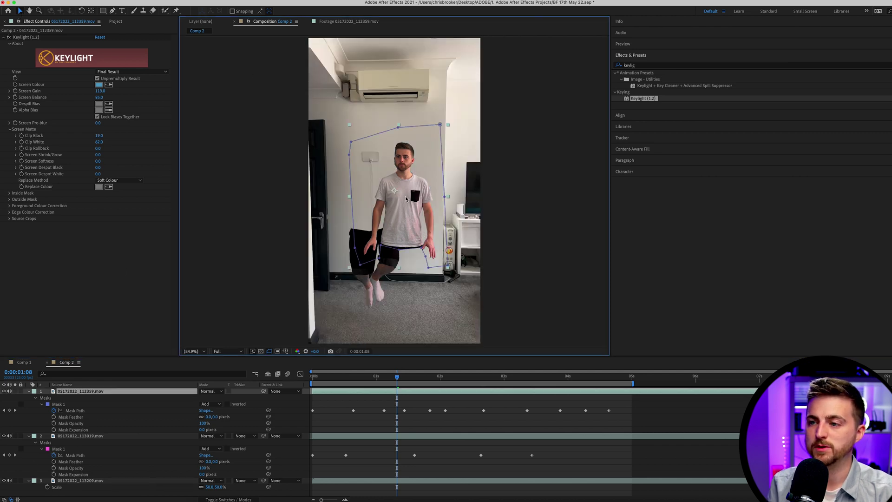
pyautogui.click(380, 262)
pyautogui.moveTo(380, 261); pyautogui.dragTo(403, 261)
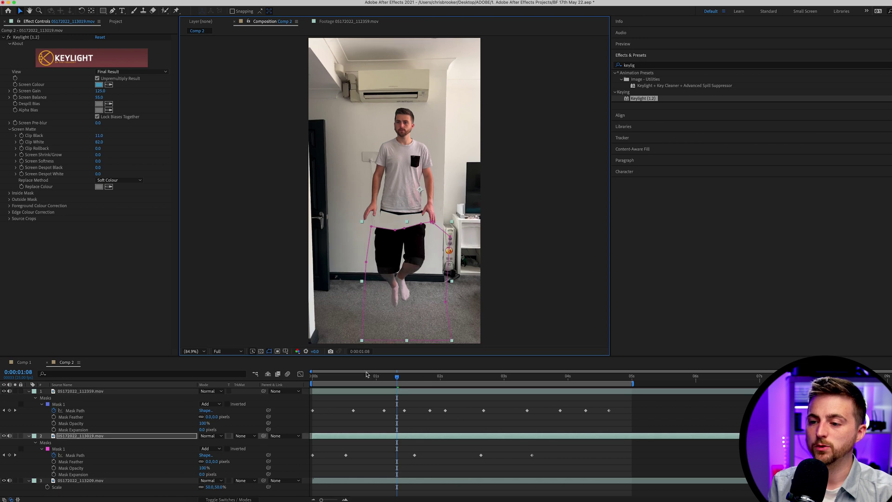
# Play back the composite of torso, legs and room from the first frame
pyautogui.moveTo(369, 376); pyautogui.dragTo(293, 380)
pyautogui.press('space')
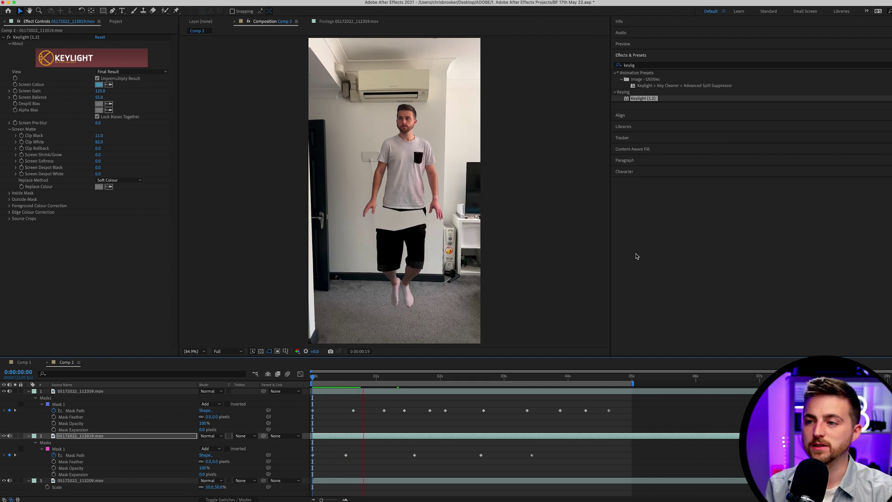
pyautogui.press('space')
# Move the legs up at the first frame until the shorts meet the shirt hem
pyautogui.press('.')
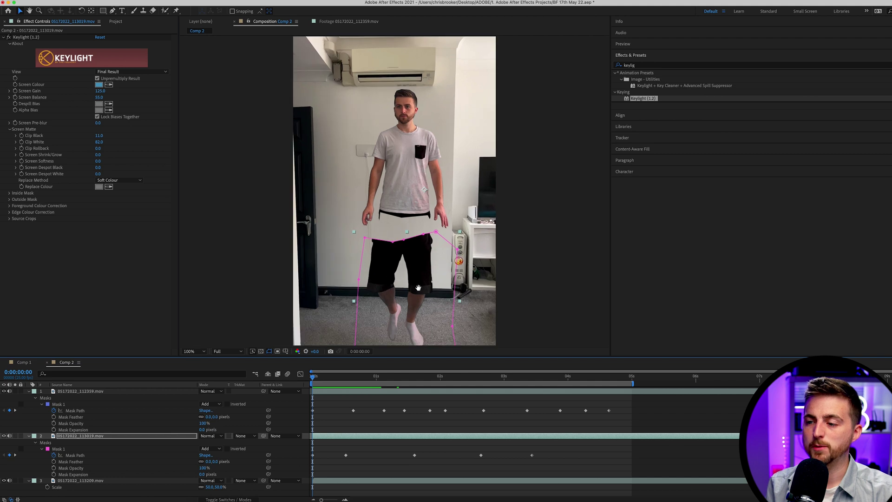
pyautogui.scroll(2, 418, 288)
pyautogui.moveTo(416, 282); pyautogui.dragTo(416, 261)
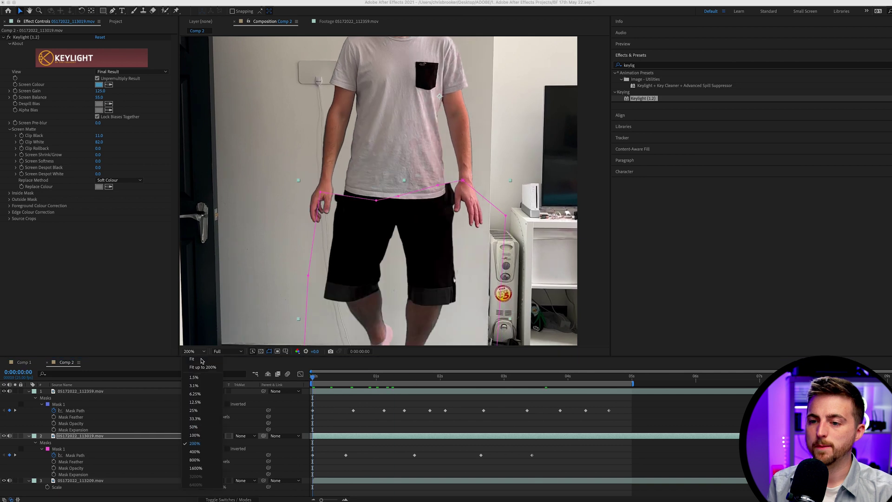
# Fit the composition in view and play back the joined upper and lower body
pyautogui.hotkey('shift', '/')
pyautogui.click(482, 444)
pyautogui.press('space')
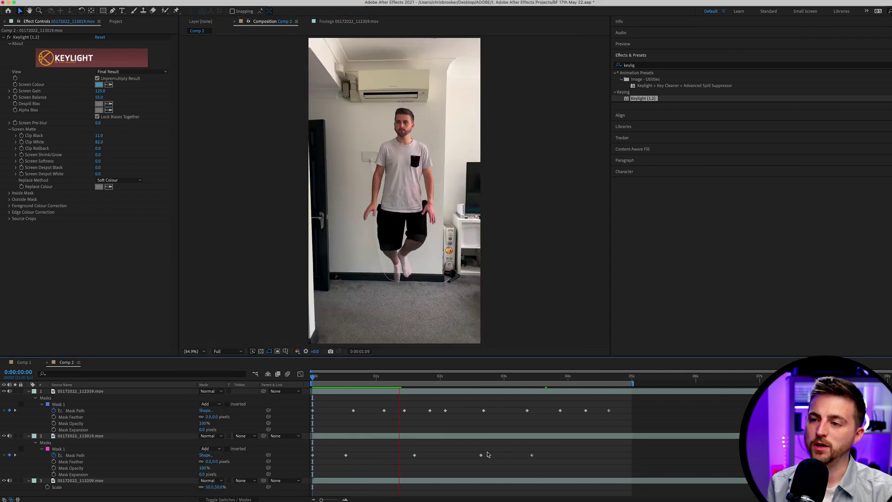
pyautogui.press('space')
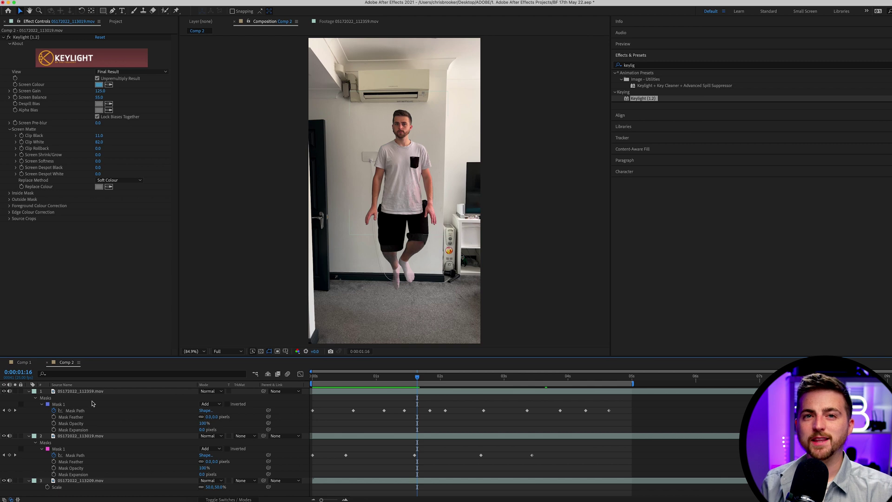
# Scale the lower-body layer 05172022_113019.mov to 43% and move it to line up with the shirt hem
pyautogui.click(127, 437)
pyautogui.press('s')
pyautogui.moveTo(210, 442); pyautogui.dragTo(206, 442)
pyautogui.moveTo(391, 234)
pyautogui.mouseDown()
pyautogui.moveTo(383, 252)
pyautogui.moveTo(388, 243)
pyautogui.mouseUp()
# Play back the composite to check the rescaled legs against the torso
pyautogui.click(432, 419)
pyautogui.press('space')
pyautogui.press('space')
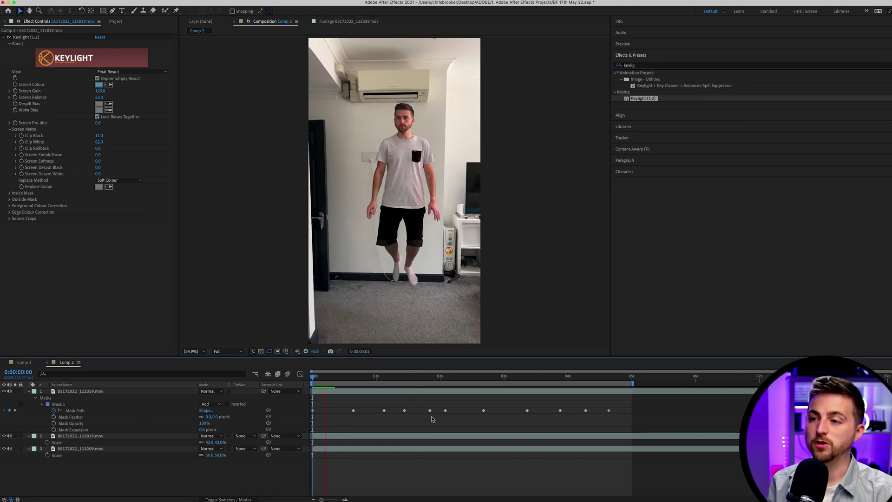
pyautogui.press('space')
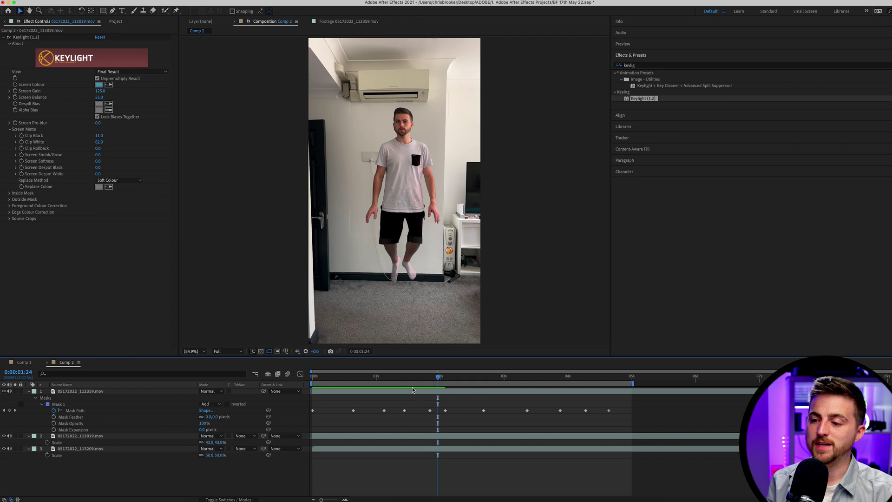
# Lock the upper-body layer 05172022_112359.mov and the empty-room layer 05172022_113209.mov
pyautogui.press('Home')
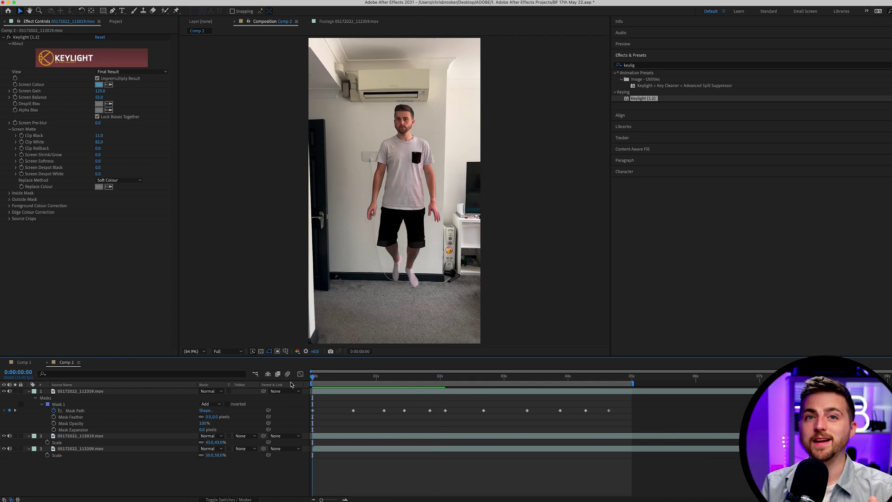
pyautogui.scroll(3, 425, 187)
pyautogui.moveTo(454, 253); pyautogui.dragTo(454, 227)
pyautogui.click(236, 283)
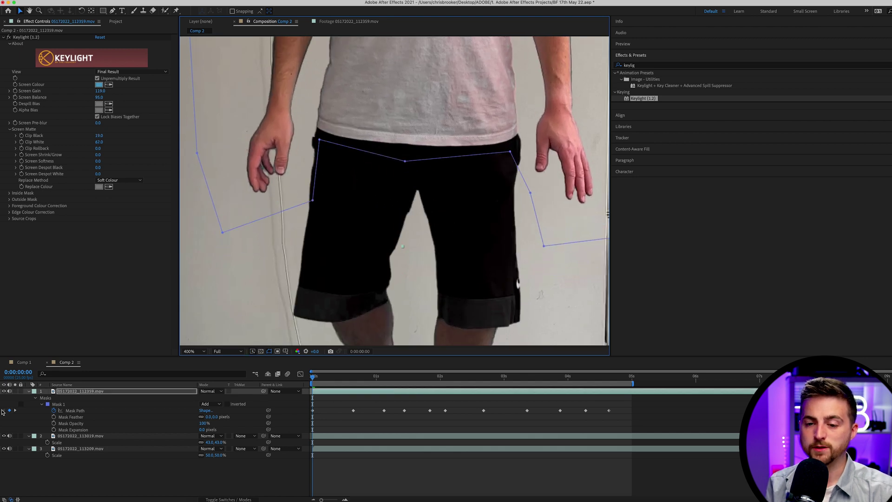
pyautogui.click(20, 392)
pyautogui.click(71, 450)
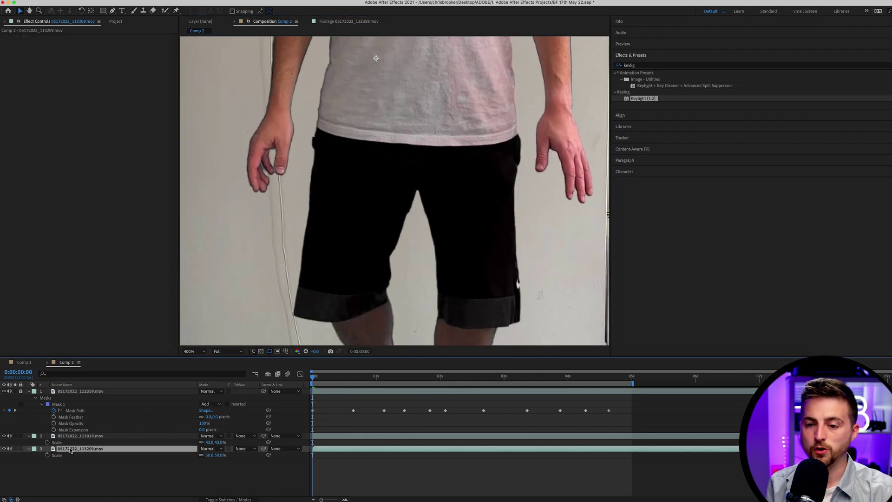
pyautogui.click(21, 449)
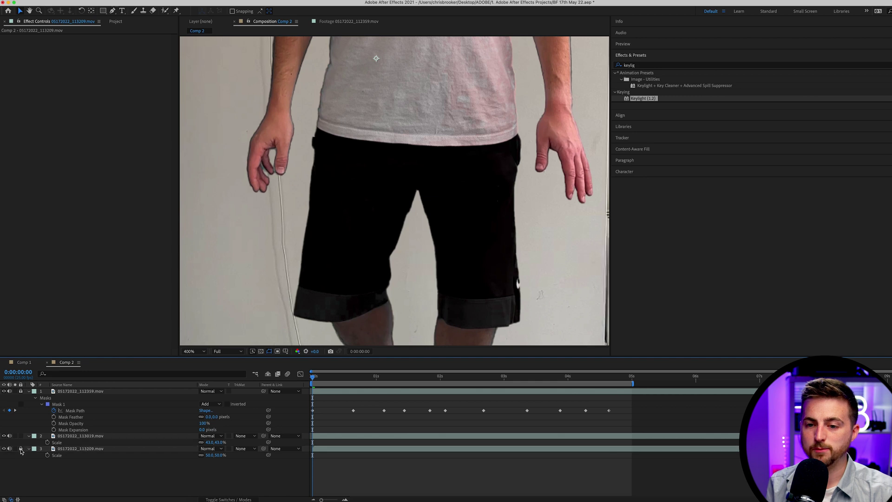
# Nudge the lower-body layer into place under the shirt and enable Position keyframing at 0:00:00:00
pyautogui.click(62, 437)
pyautogui.click(386, 237)
pyautogui.moveTo(386, 238); pyautogui.dragTo(386, 239)
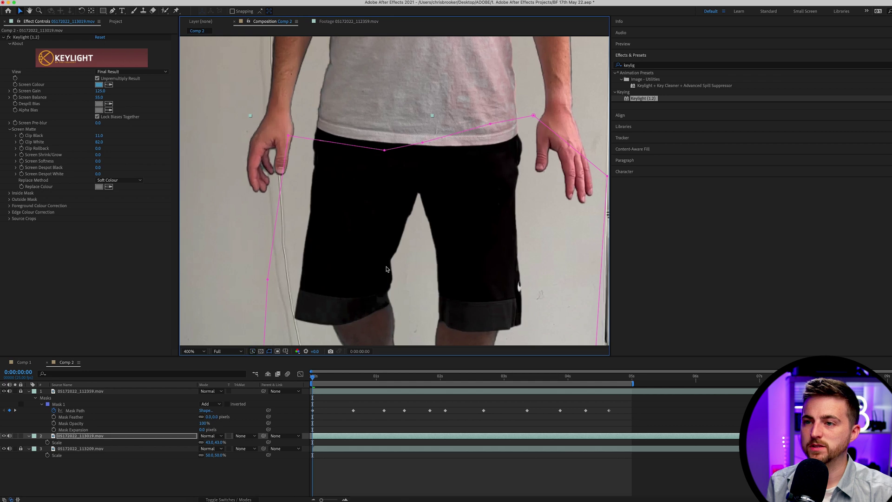
pyautogui.press('p')
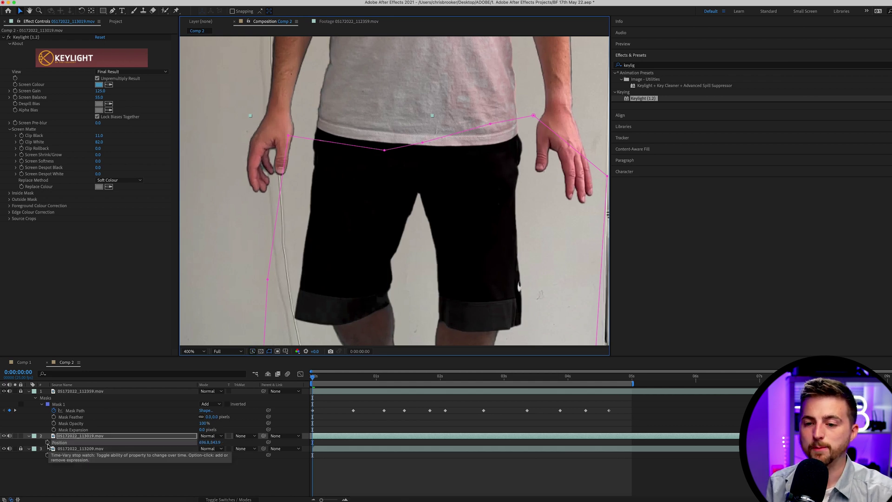
pyautogui.click(48, 443)
# Add Position keyframes to the legs up to 0:00:01:03, moving them to follow the shirt hem
pyautogui.moveTo(334, 379); pyautogui.dragTo(348, 382)
pyautogui.moveTo(498, 204)
pyautogui.mouseDown()
pyautogui.moveTo(500, 226)
pyautogui.moveTo(498, 202)
pyautogui.mouseUp()
pyautogui.moveTo(348, 380); pyautogui.dragTo(366, 382)
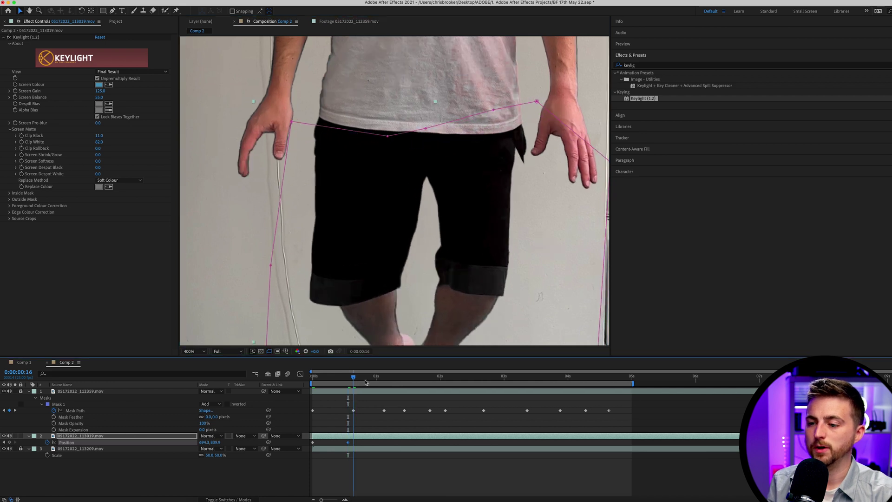
pyautogui.click(384, 382)
pyautogui.moveTo(461, 257)
pyautogui.mouseDown()
pyautogui.moveTo(465, 272)
pyautogui.moveTo(467, 261)
pyautogui.mouseUp()
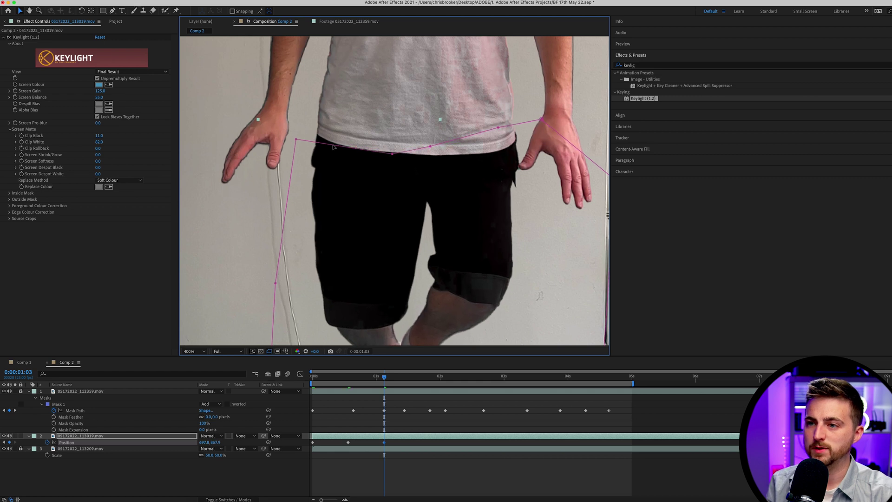
# Continue keyframing the legs' Position to the shirt hem through the rest of the clip up to 0:00:05:00
pyautogui.press('Left')
pyautogui.press('Down')
pyautogui.press('Left')
pyautogui.press('Right')
pyautogui.press('Left')
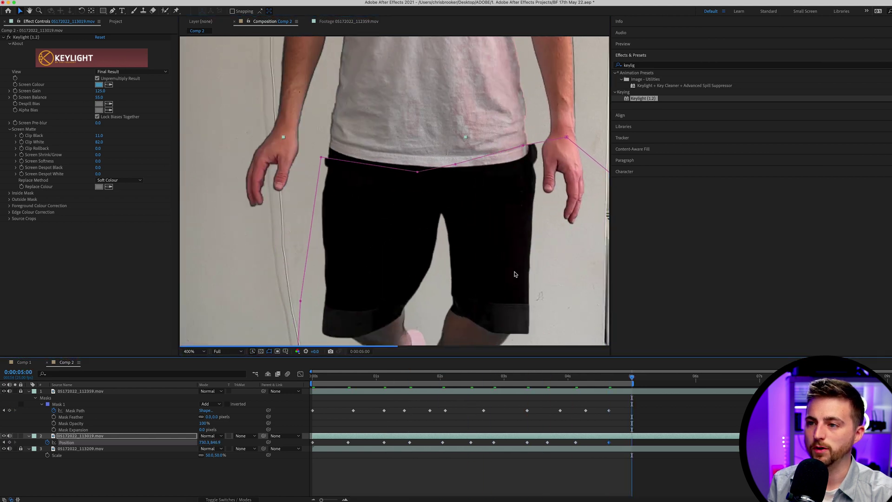
# Fit the composition in view and play back the legs' tracked movement
pyautogui.click(193, 352)
pyautogui.click(206, 360)
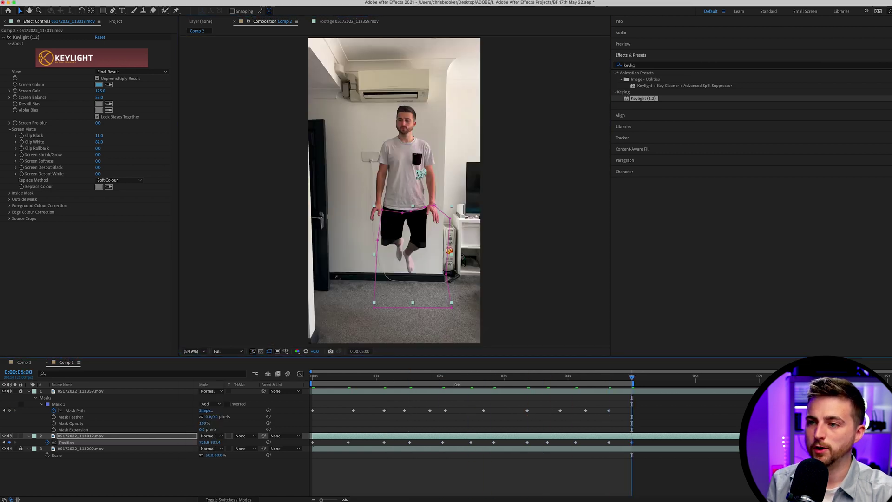
pyautogui.press('space')
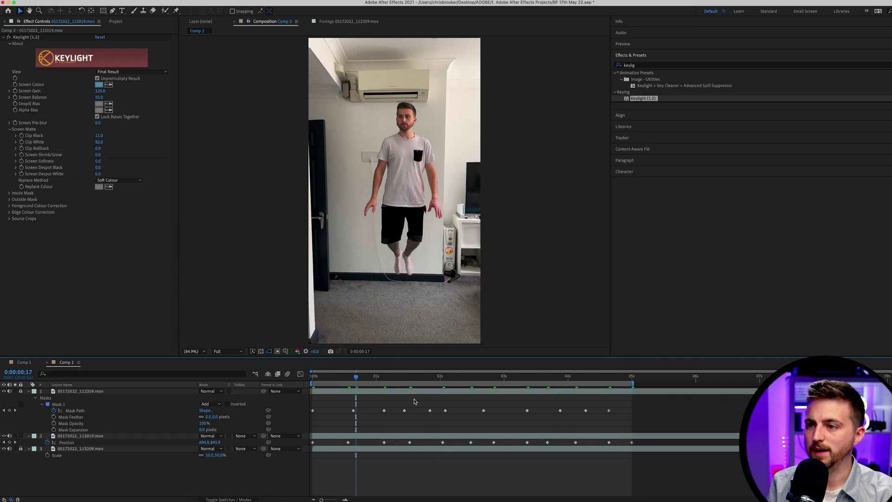
pyautogui.click(397, 377)
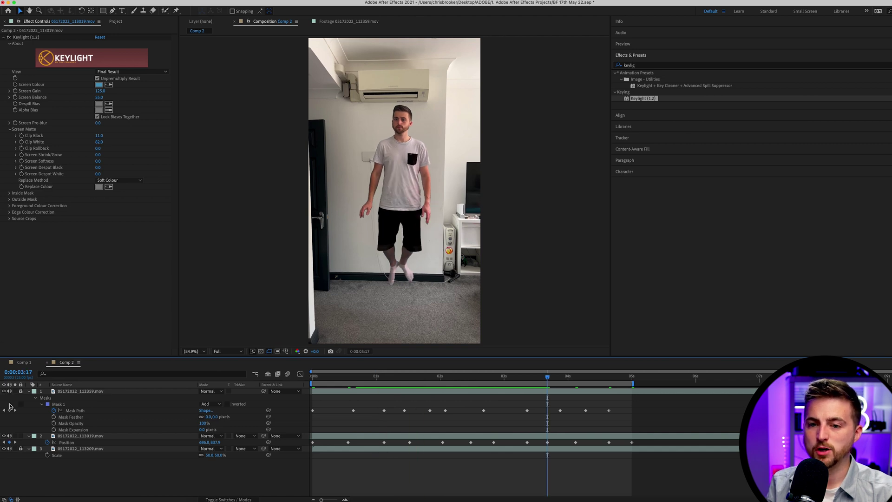
# Unlock and select the upper-body layer 05172022_112359.mov and inspect its mask along the shirt hem at 0:00:03:17
pyautogui.click(137, 392)
pyautogui.scroll(3, 391, 179)
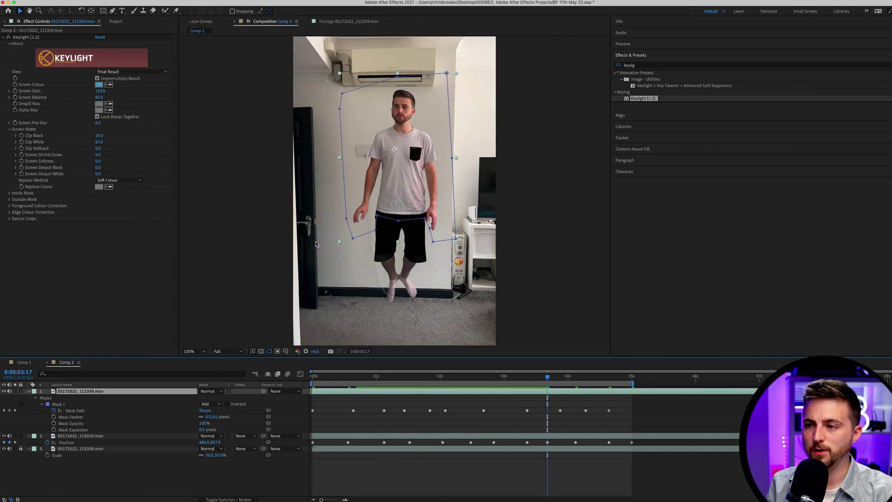
pyautogui.moveTo(442, 315); pyautogui.dragTo(438, 255)
pyautogui.scroll(2, 437, 255)
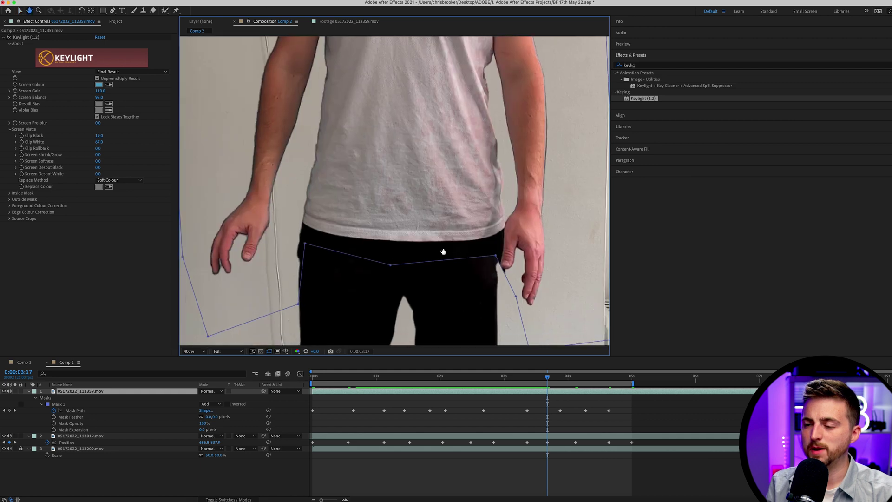
pyautogui.moveTo(493, 190); pyautogui.dragTo(482, 243)
pyautogui.press('super+z')
pyautogui.press(',')
pyautogui.press(',')
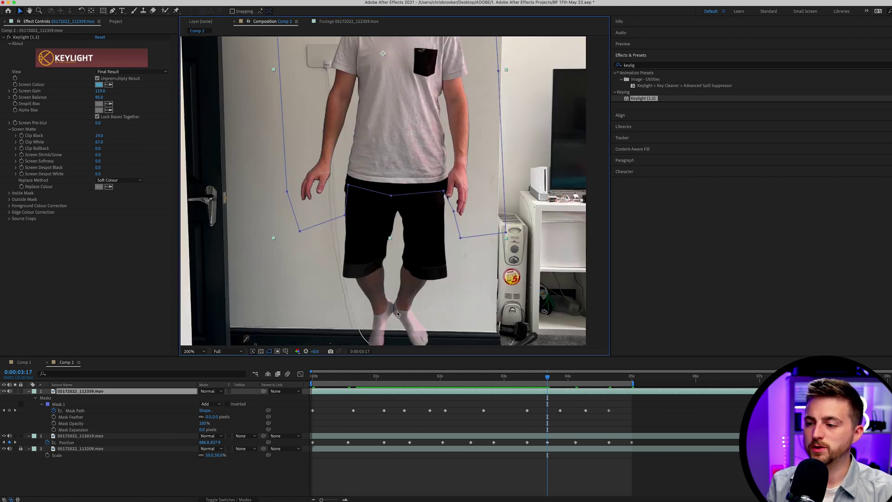
# Move the upper-body mask's point near the shirt's right hem corner out to the fabric edge at 0:00:00:00 and 0:00:00:16
pyautogui.press('Home')
pyautogui.press('.')
pyautogui.press('space')
pyautogui.moveTo(549, 175); pyautogui.dragTo(491, 174)
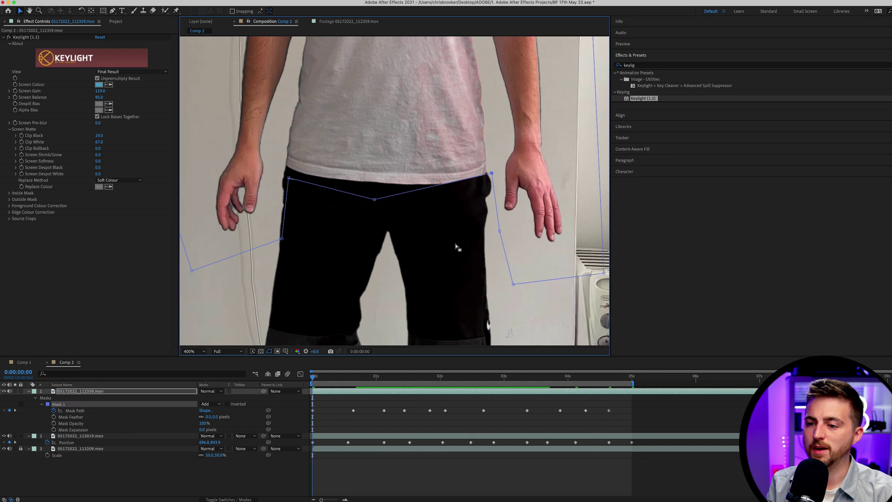
pyautogui.moveTo(324, 380); pyautogui.dragTo(353, 381)
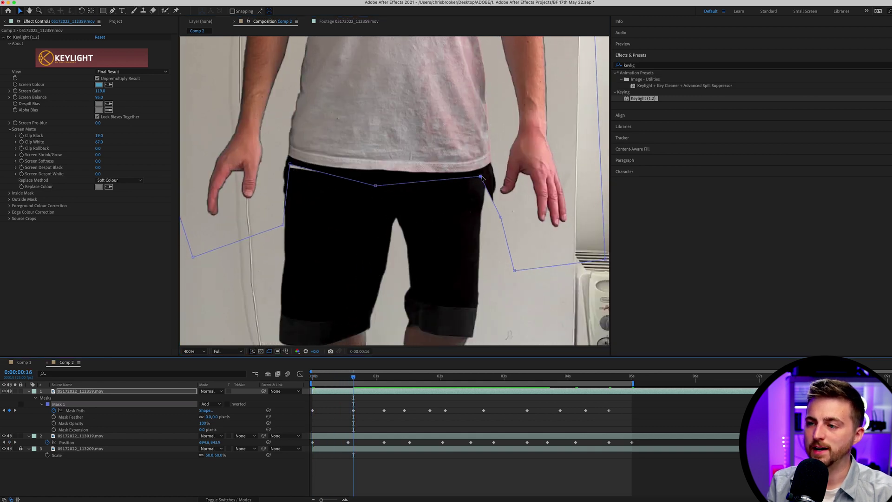
pyautogui.moveTo(482, 177); pyautogui.dragTo(492, 160)
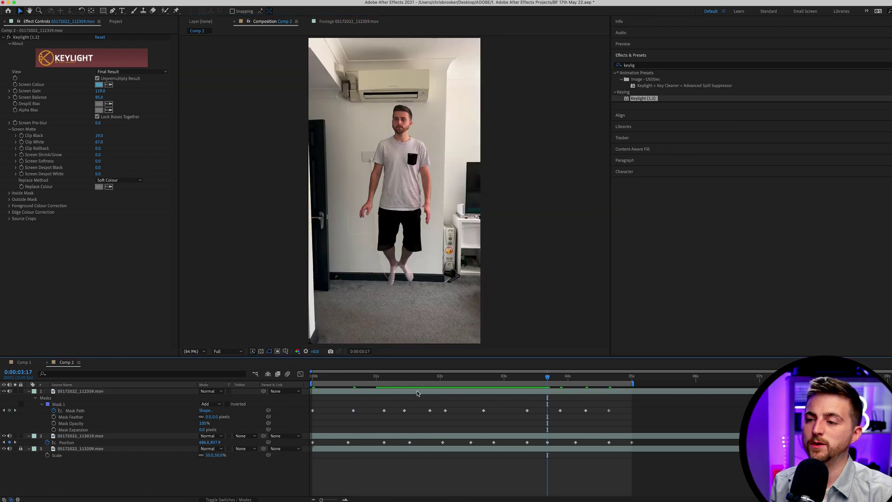
# Place three Puppet pins along the shorts' waistband on the legs layer 05172022_113019.mov at 0:00:00:00
pyautogui.click(417, 392)
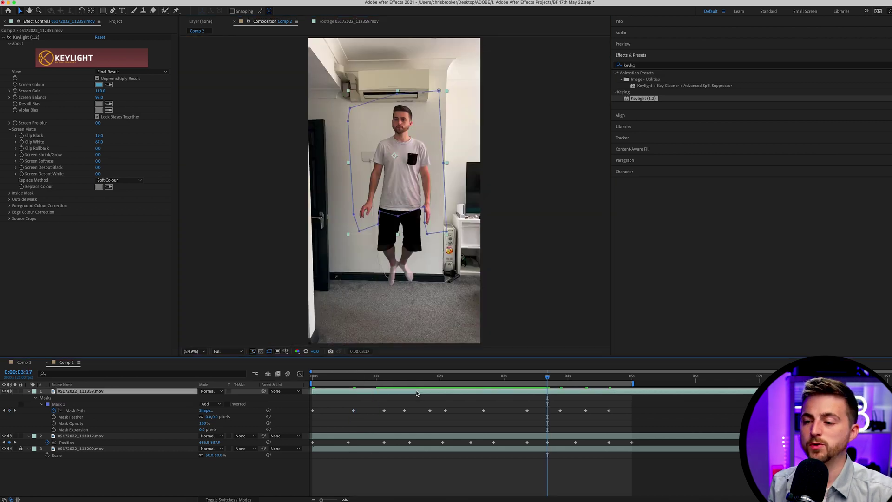
pyautogui.moveTo(414, 378); pyautogui.dragTo(311, 386)
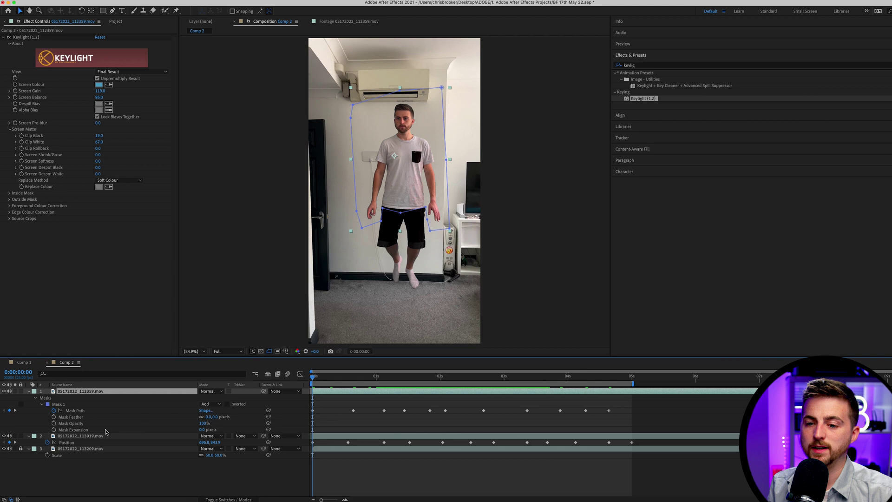
pyautogui.click(77, 437)
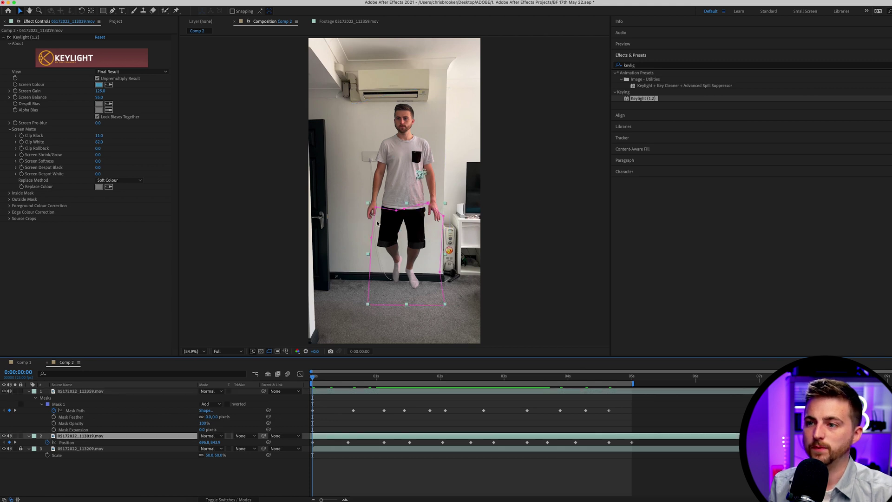
pyautogui.scroll(3, 377, 223)
pyautogui.moveTo(425, 250); pyautogui.dragTo(424, 205)
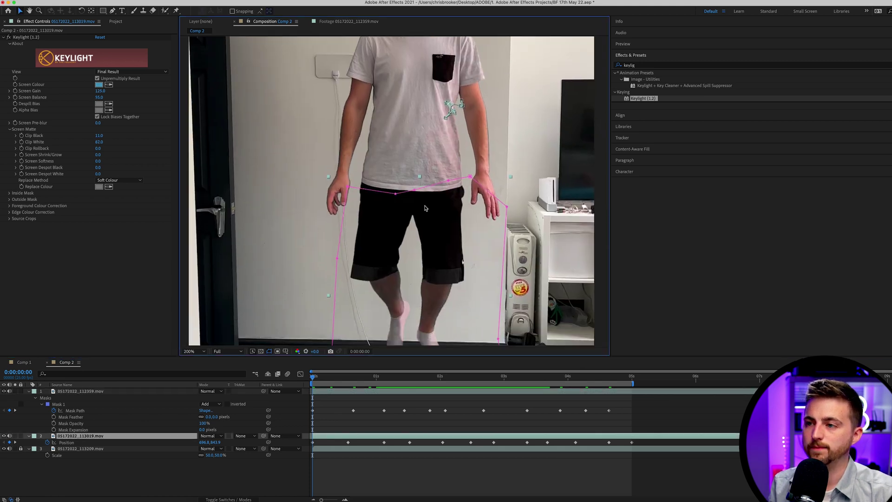
pyautogui.scroll(2, 425, 208)
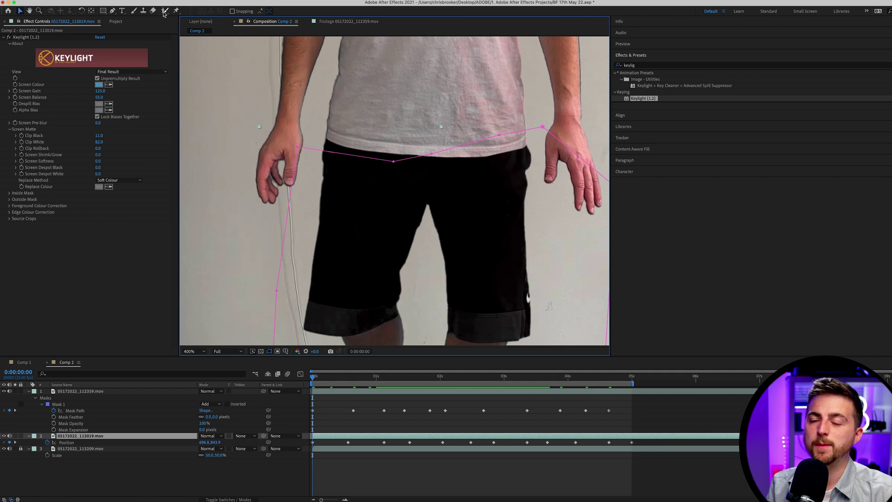
pyautogui.click(177, 11)
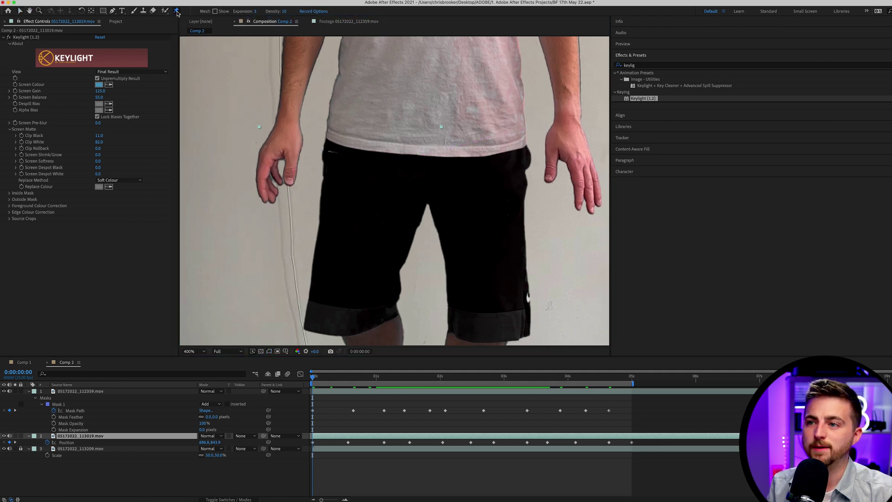
pyautogui.click(326, 156)
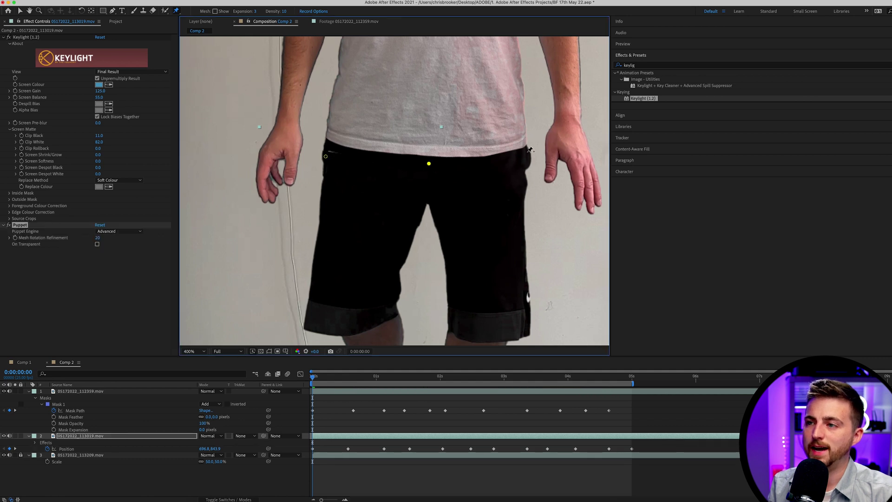
# Expand the legs layer's Puppet mesh to show the Position keyframes of all three Deform pins
pyautogui.click(35, 443)
pyautogui.click(43, 457)
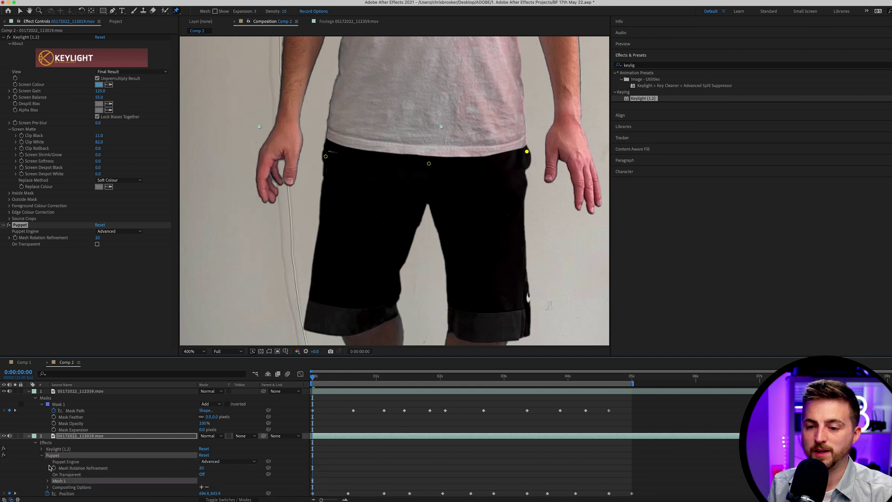
pyautogui.click(49, 481)
pyautogui.scroll(-3, 54, 481)
pyautogui.click(55, 468)
pyautogui.scroll(-2, 63, 470)
pyautogui.click(85, 470)
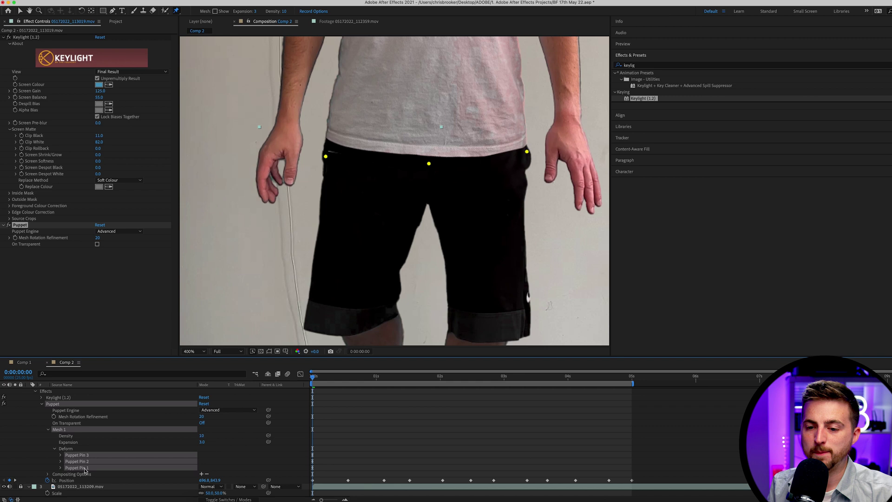
pyautogui.click(62, 468)
pyautogui.scroll(-3, 365, 450)
pyautogui.click(351, 441)
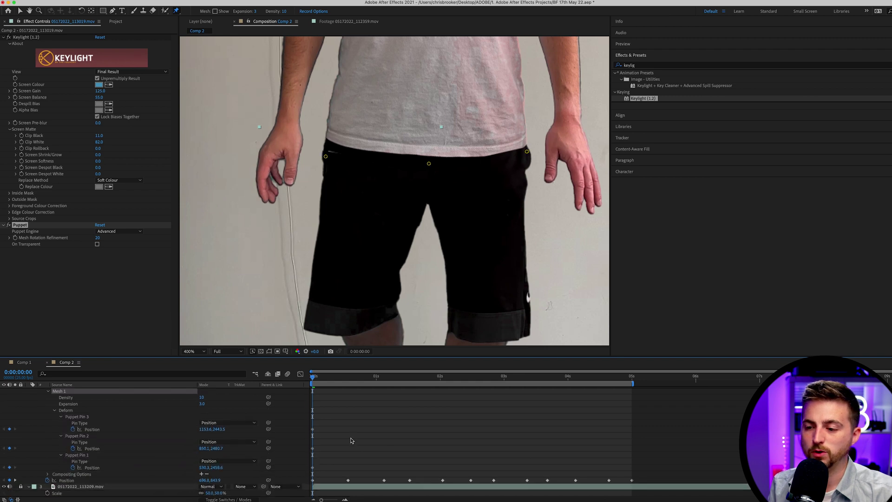
# Keyframe the Puppet pins' positions from 0:00:00:12 through 0:00:04:24 so the waistband follows the shirt hem
pyautogui.moveTo(318, 378); pyautogui.dragTo(343, 378)
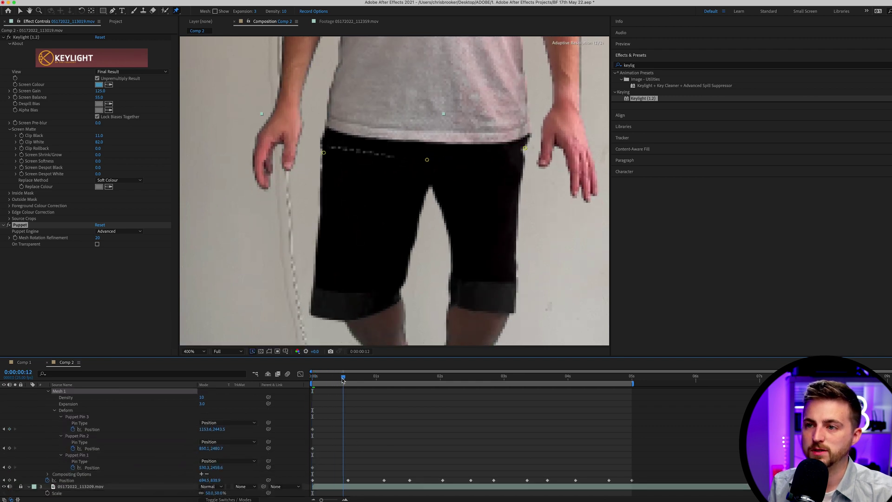
pyautogui.moveTo(324, 152); pyautogui.dragTo(325, 149)
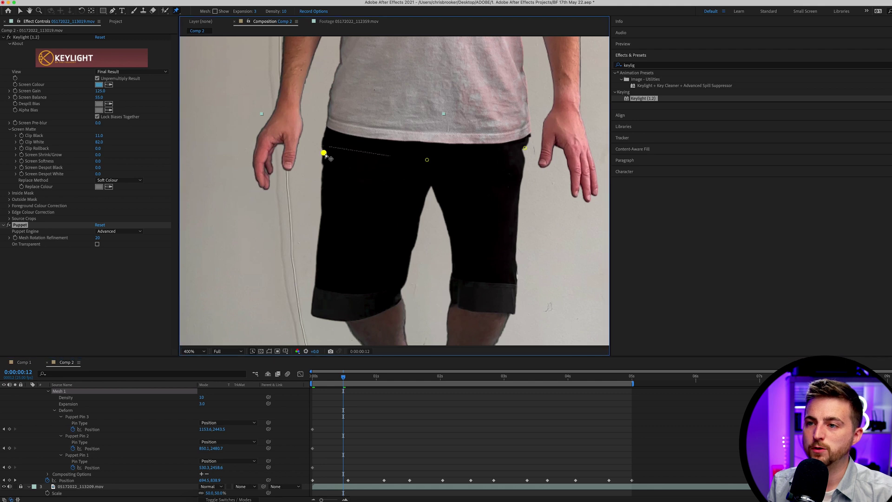
pyautogui.moveTo(526, 149); pyautogui.dragTo(527, 143)
pyautogui.moveTo(343, 377); pyautogui.dragTo(378, 379)
pyautogui.click(322, 153)
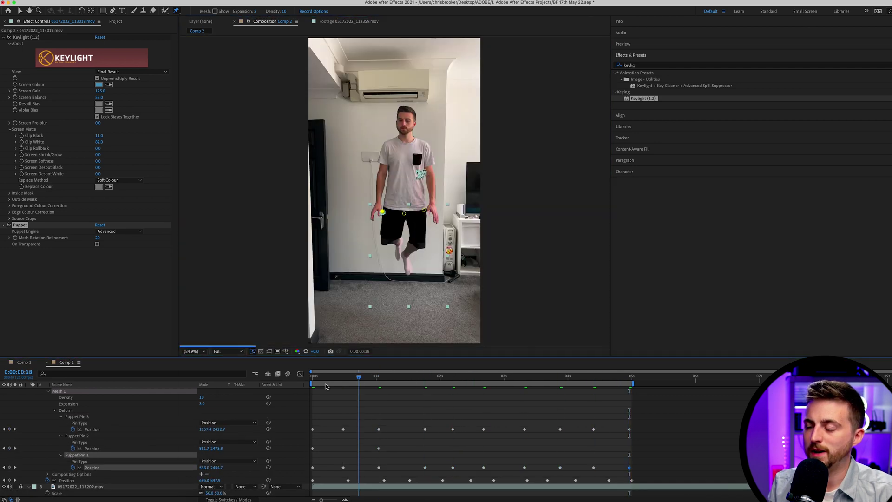
# Fit the composition in view and play back the pinned waistband's movement
pyautogui.click(659, 422)
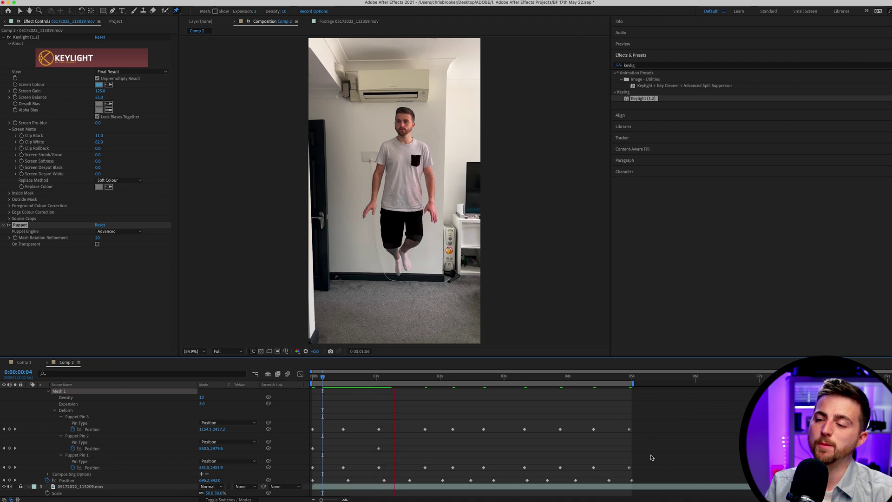
pyautogui.press('space')
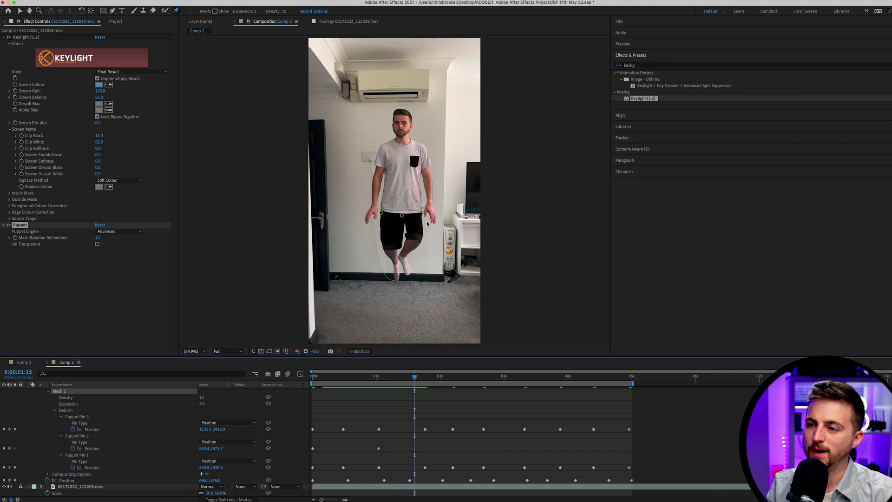
pyautogui.press('space')
pyautogui.click(675, 406)
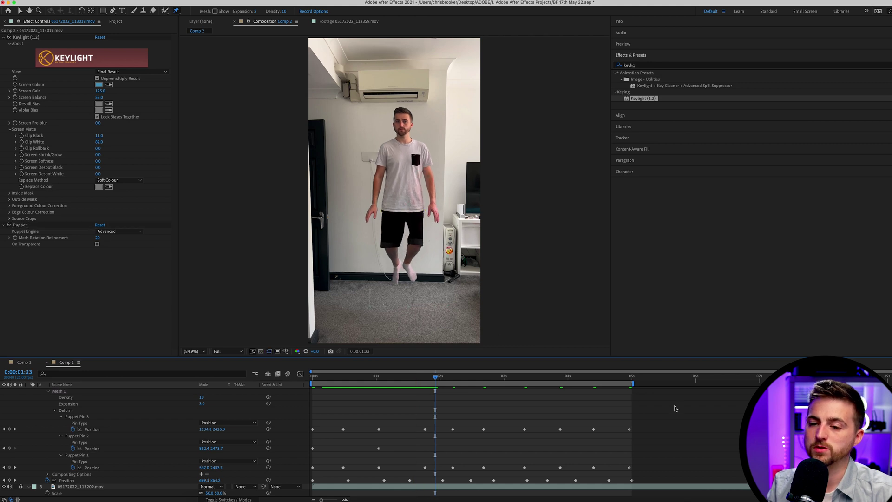
# Collapse the upper-body and legs layers and pre-compose them together as Levitate
pyautogui.scroll(4, 654, 413)
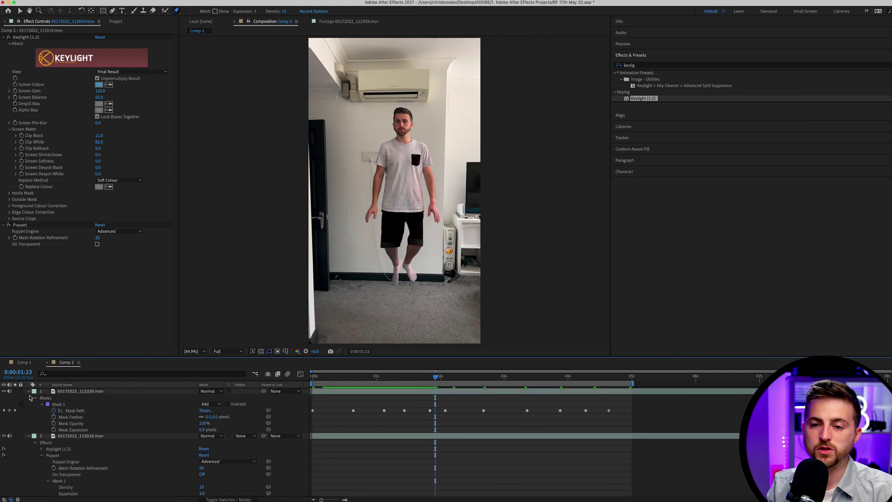
pyautogui.click(29, 391)
pyautogui.click(29, 399)
pyautogui.click(70, 398)
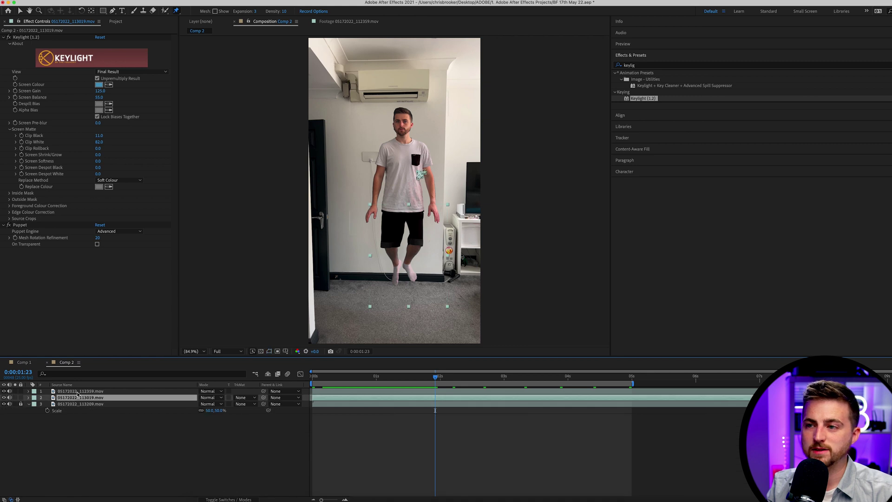
pyautogui.keyDown('shift'); pyautogui.click(78, 392); pyautogui.keyUp('shift')
pyautogui.rightClick(84, 394)
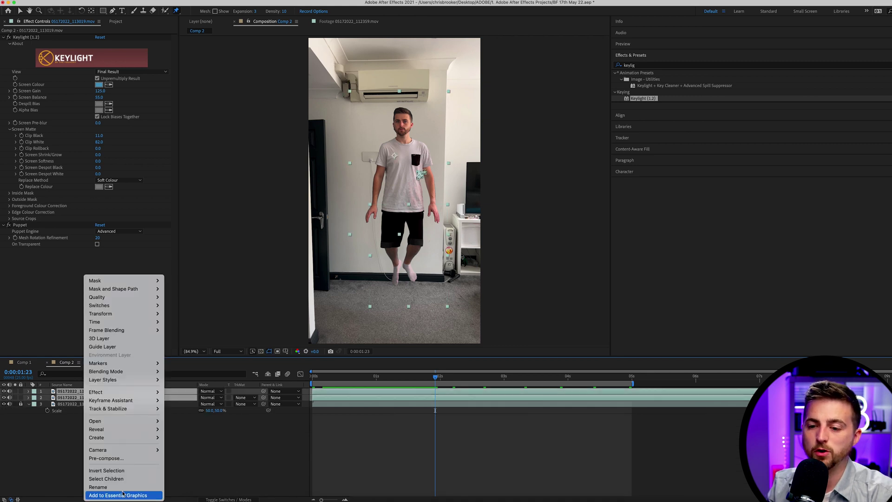
pyautogui.click(106, 459)
pyautogui.write('Levitate')
pyautogui.press('Return')
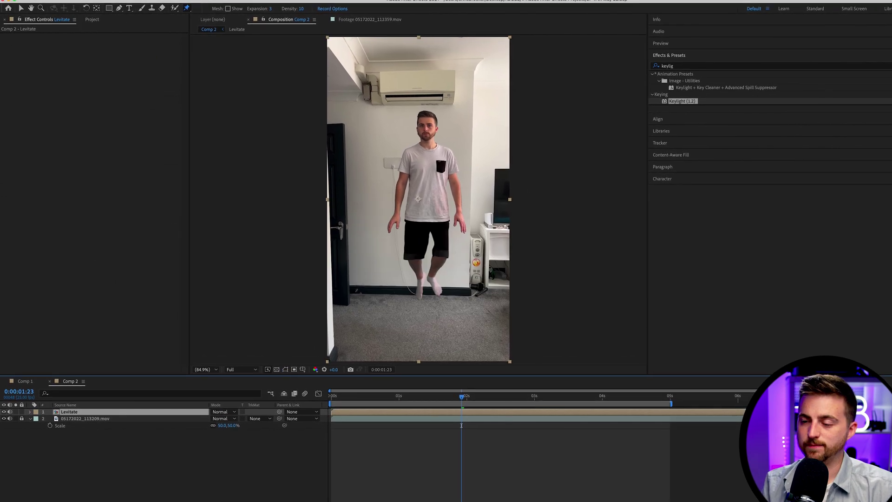
# Play back the pre-composed Levitate layer from near the start of the composition
pyautogui.moveTo(458, 393); pyautogui.dragTo(317, 392)
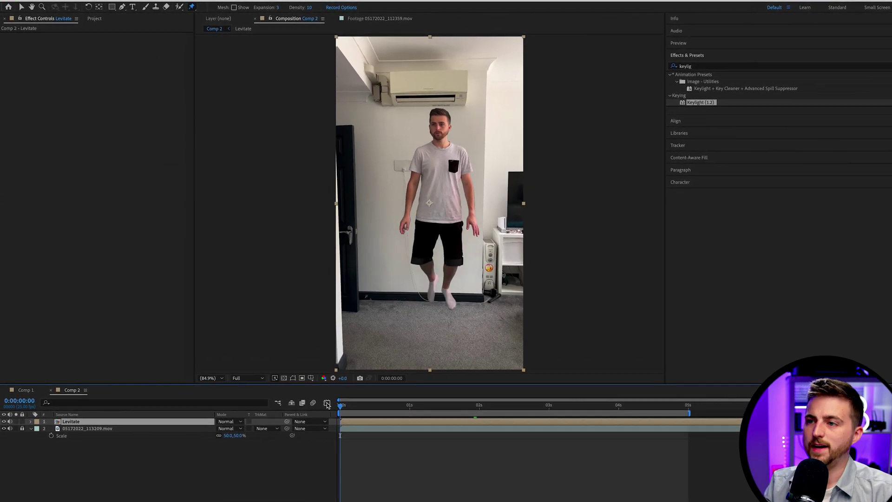
pyautogui.press('space')
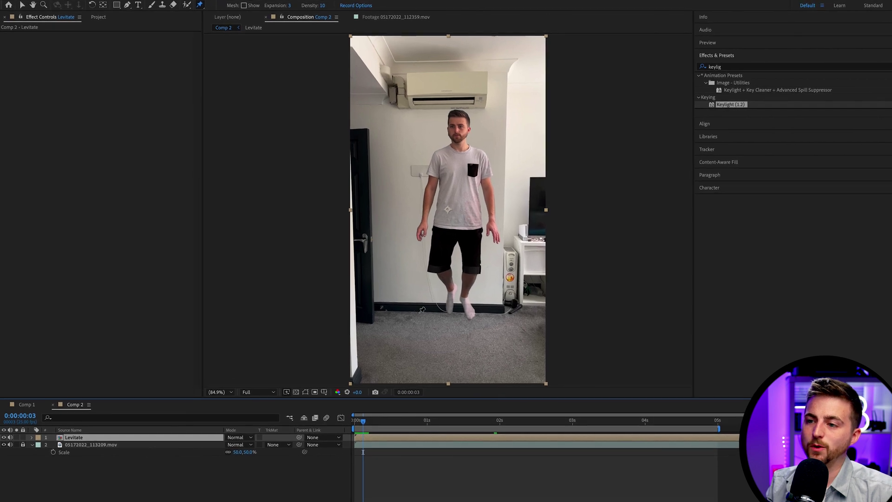
pyautogui.click(506, 490)
pyautogui.press('space')
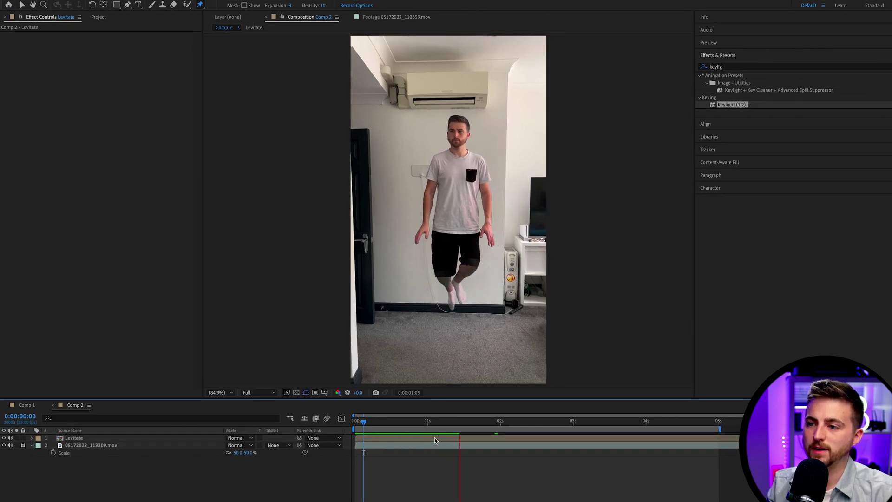
pyautogui.press('space')
# Scale the Levitate layer down to 95% and play back the result
pyautogui.click(170, 439)
pyautogui.press('s')
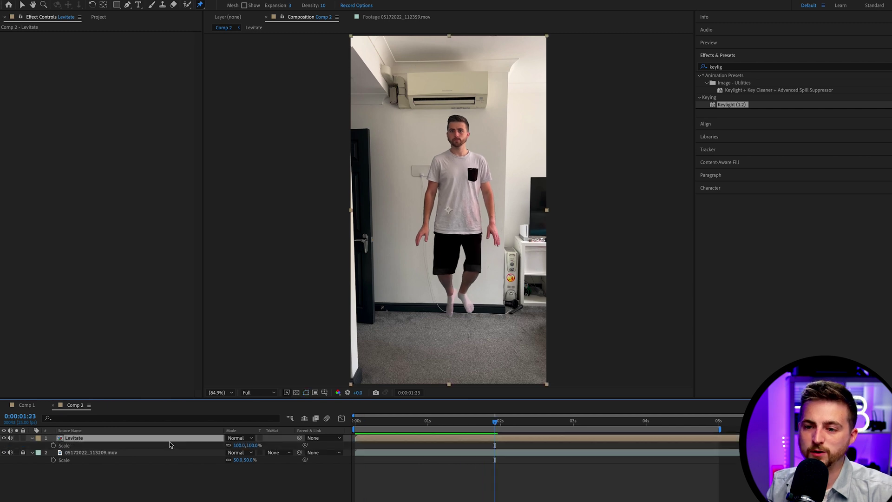
pyautogui.moveTo(238, 445); pyautogui.dragTo(230, 445)
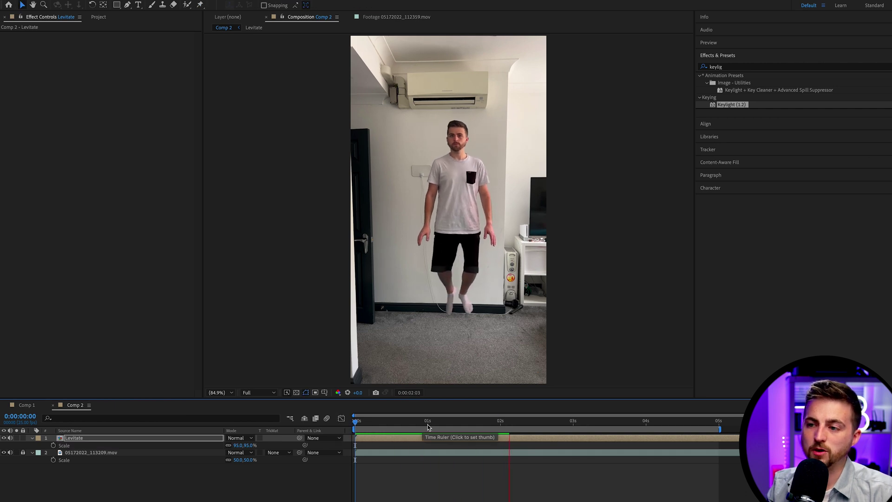
pyautogui.press('space')
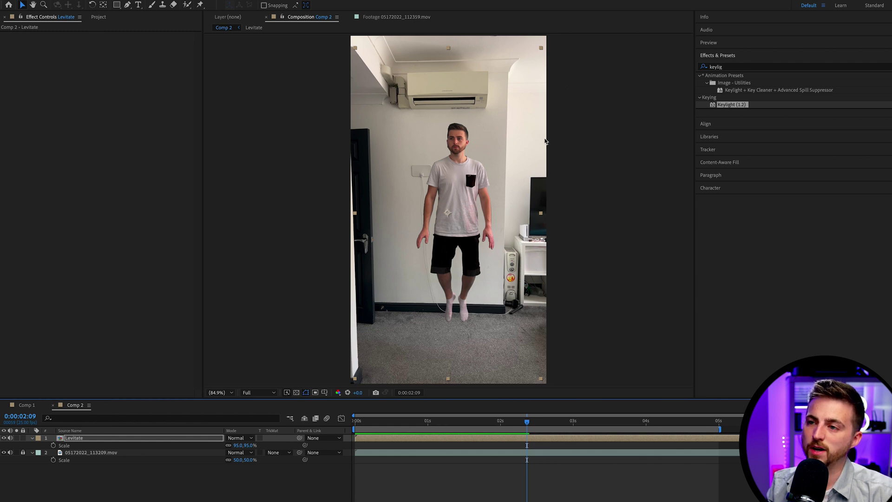
# Duplicate the Levitate layer
pyautogui.scroll(1, 450, 224)
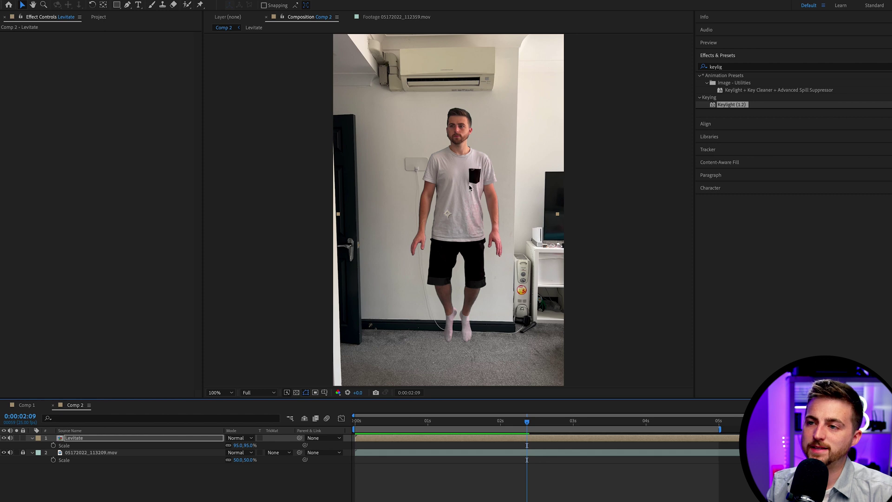
pyautogui.moveTo(469, 187); pyautogui.dragTo(494, 141)
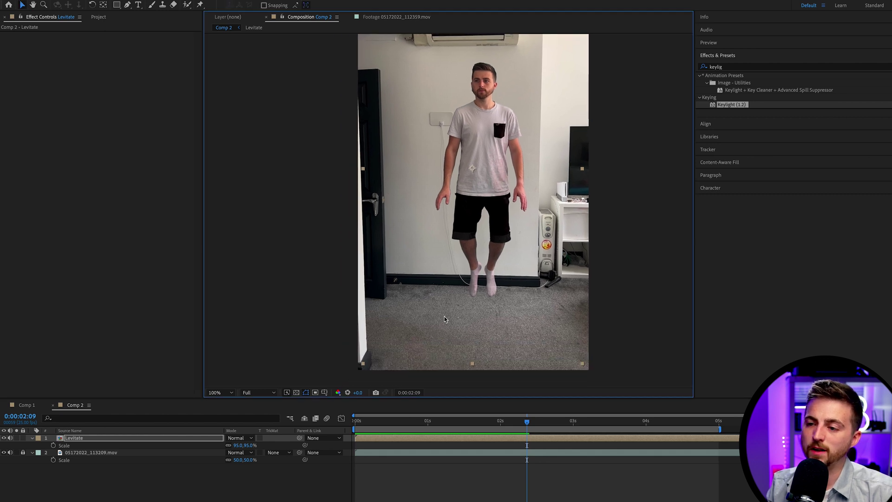
pyautogui.click(114, 439)
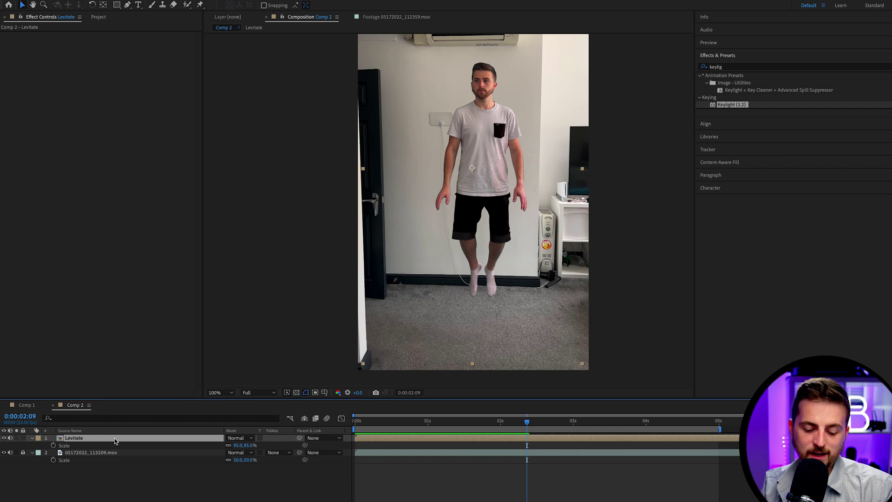
pyautogui.hotkey('ctrl', 'd')
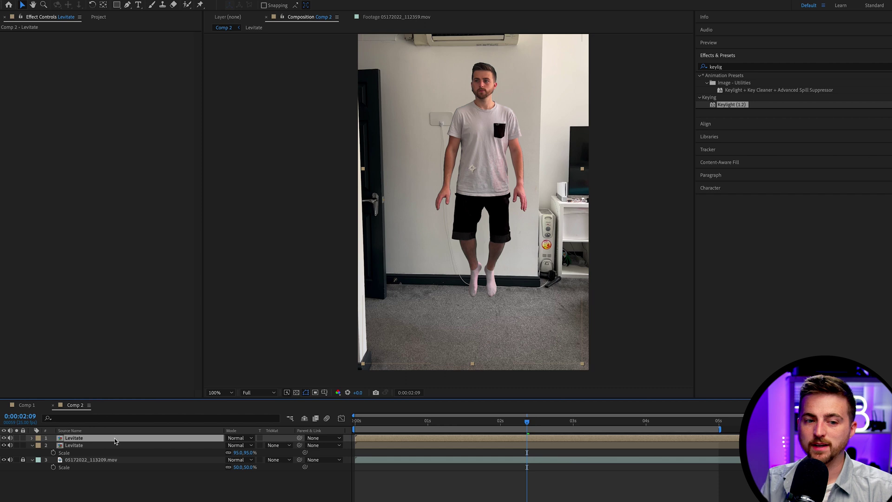
# Apply the Levels effect to the lower Levitate layer and hide the upper copy
pyautogui.click(150, 446)
pyautogui.click(735, 68)
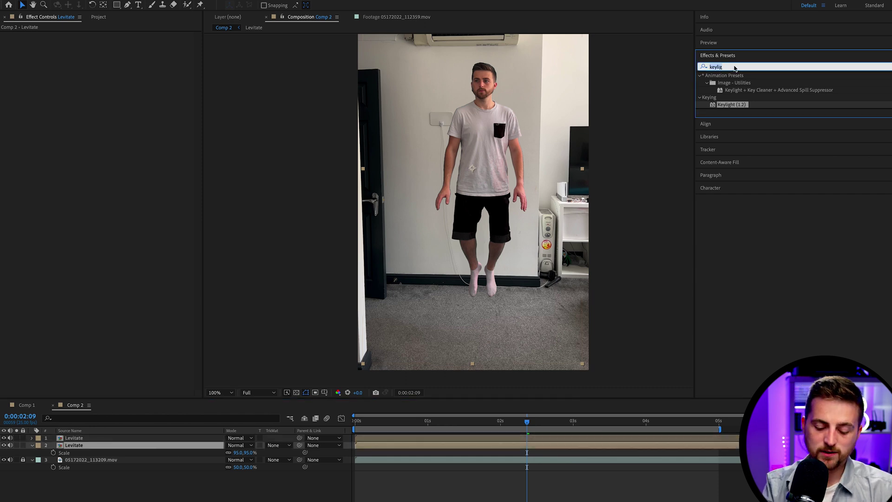
pyautogui.write('leve')
pyautogui.moveTo(749, 119); pyautogui.dragTo(111, 447)
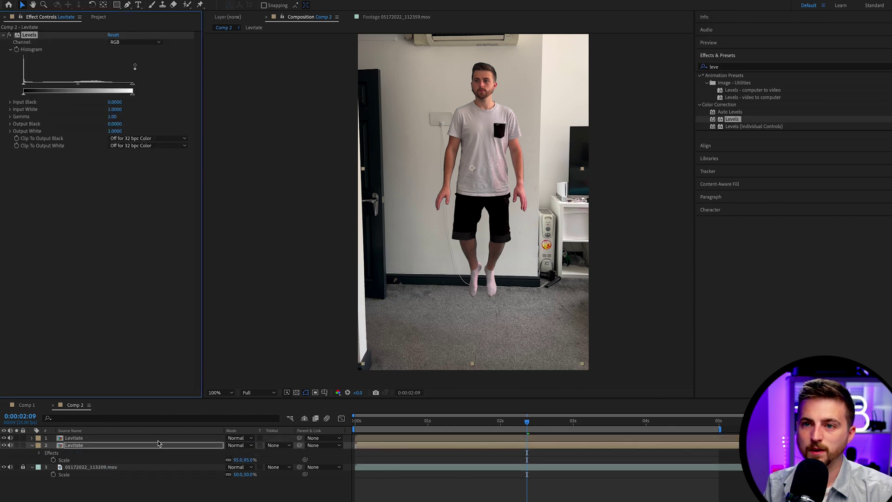
pyautogui.click(5, 437)
pyautogui.click(89, 446)
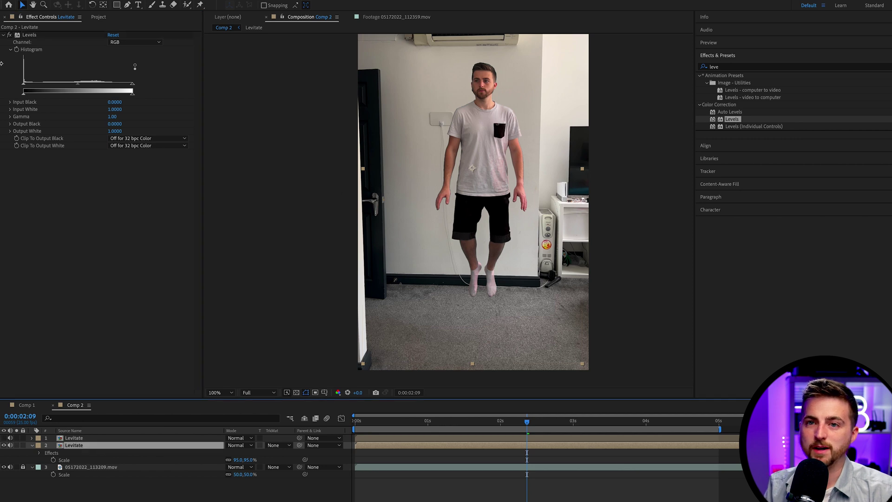
# Set the Levels gamma to 0 on the lower Levitate layer and search the effects for blur
pyautogui.moveTo(106, 117); pyautogui.dragTo(59, 120)
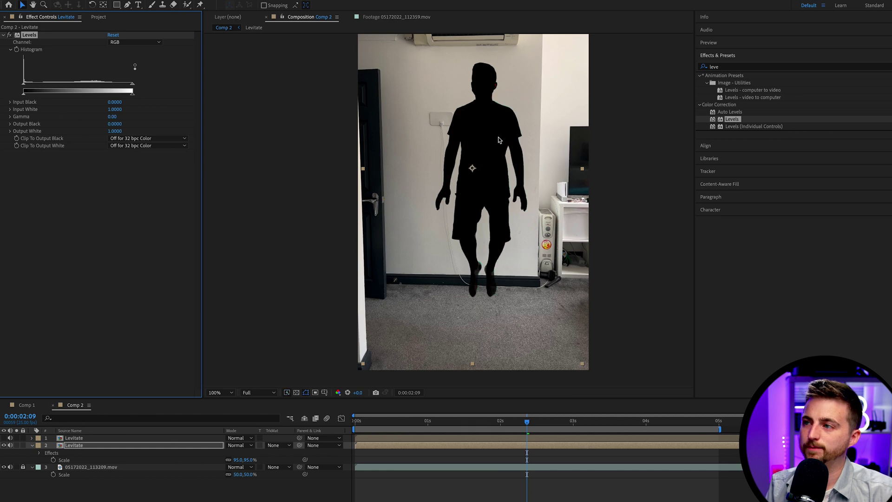
pyautogui.click(734, 67)
pyautogui.write('blur')
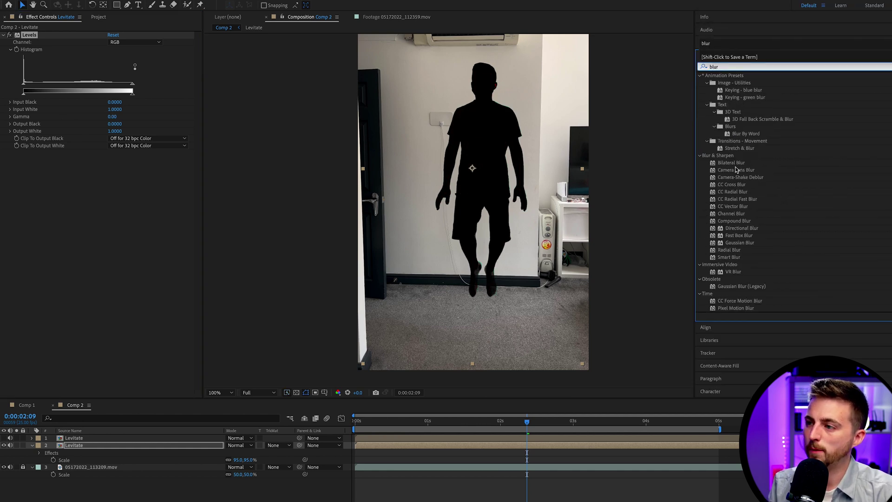
# Try a Gaussian Blur with blurriness 13.2 on the black silhouette, and remove the effect
pyautogui.moveTo(736, 245); pyautogui.dragTo(89, 447)
pyautogui.moveTo(111, 160); pyautogui.dragTo(150, 166)
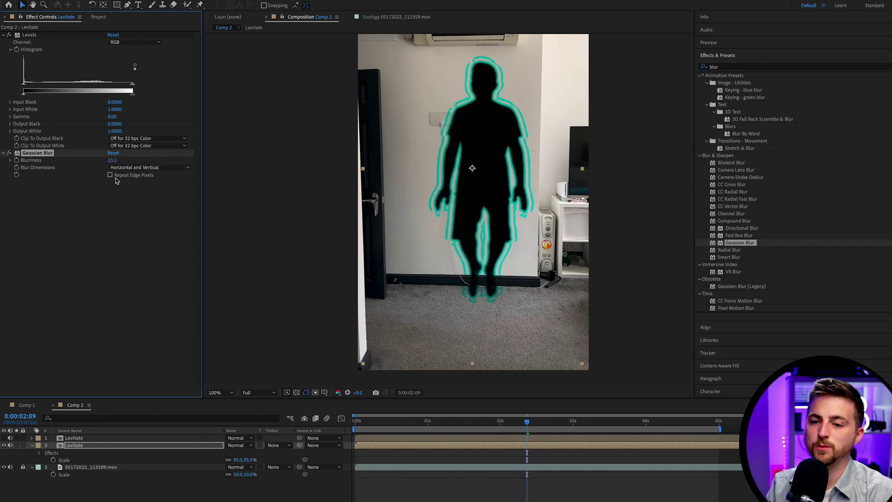
pyautogui.press('Delete')
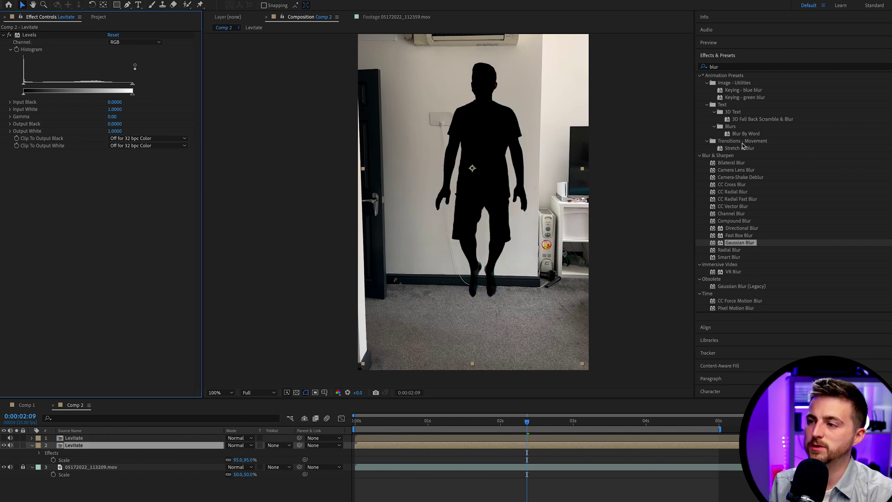
# Apply Camera Lens Blur with a blur radius of 53 to the silhouette layer and place it above Levels
pyautogui.moveTo(722, 175); pyautogui.dragTo(398, 446)
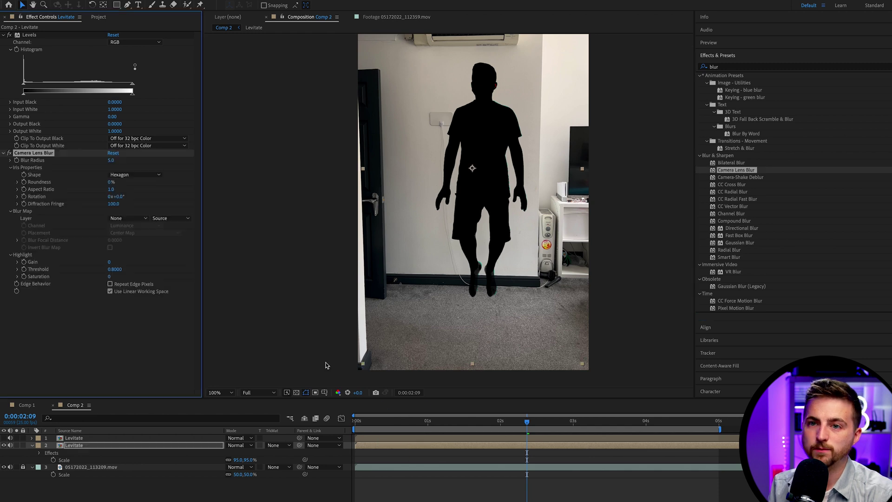
pyautogui.moveTo(112, 160); pyautogui.dragTo(149, 194)
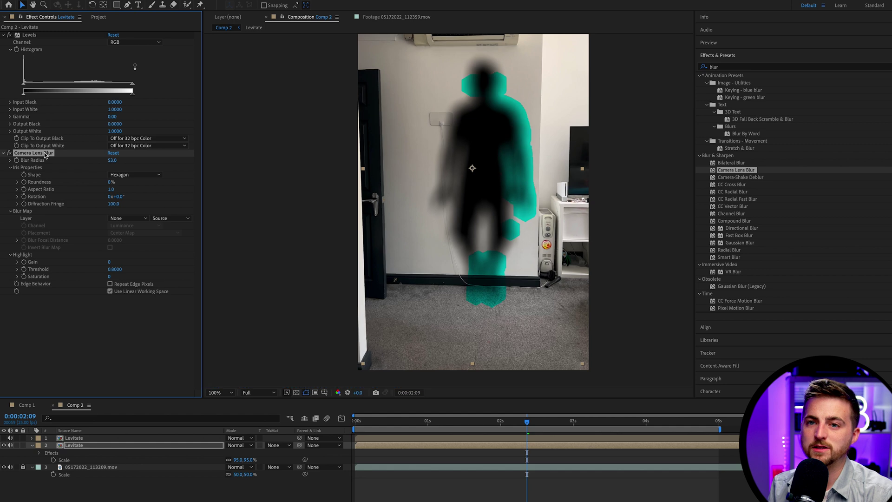
pyautogui.moveTo(45, 158); pyautogui.dragTo(42, 38)
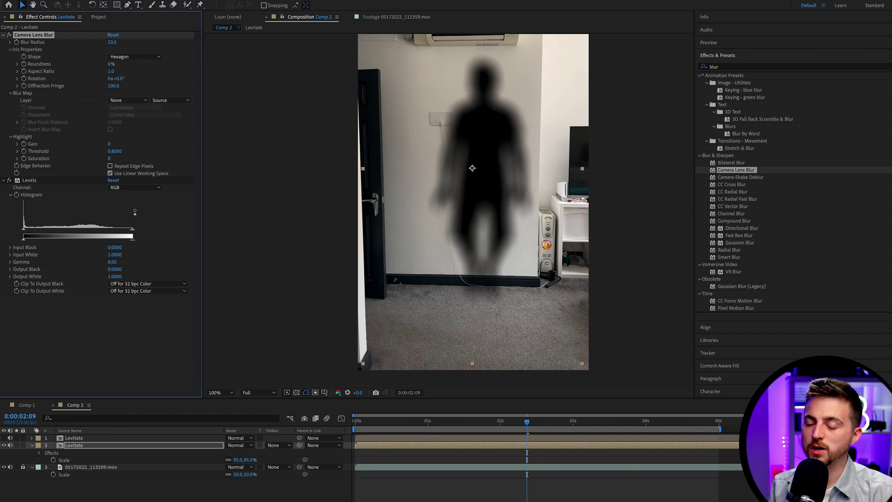
# Move the blurred silhouette down in the frame and apply the Basic 3D effect to it
pyautogui.moveTo(490, 133); pyautogui.dragTo(489, 174)
pyautogui.click(726, 66)
pyautogui.write('basic')
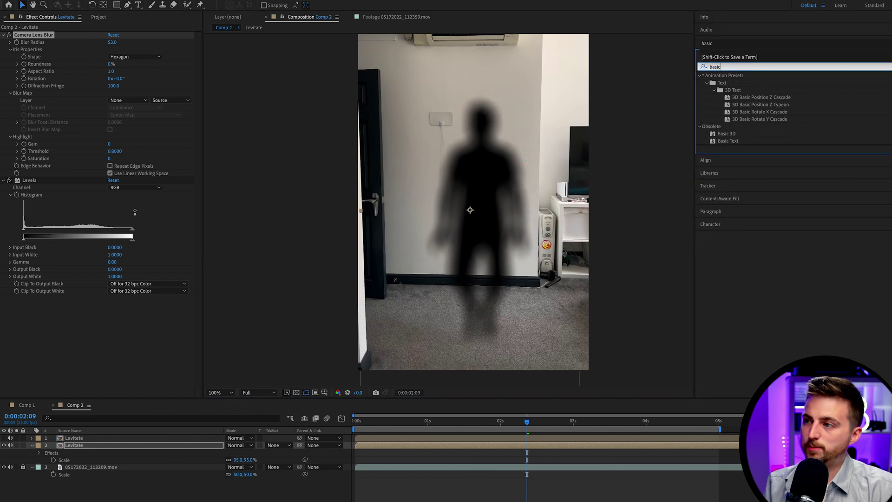
pyautogui.moveTo(727, 133); pyautogui.dragTo(298, 229)
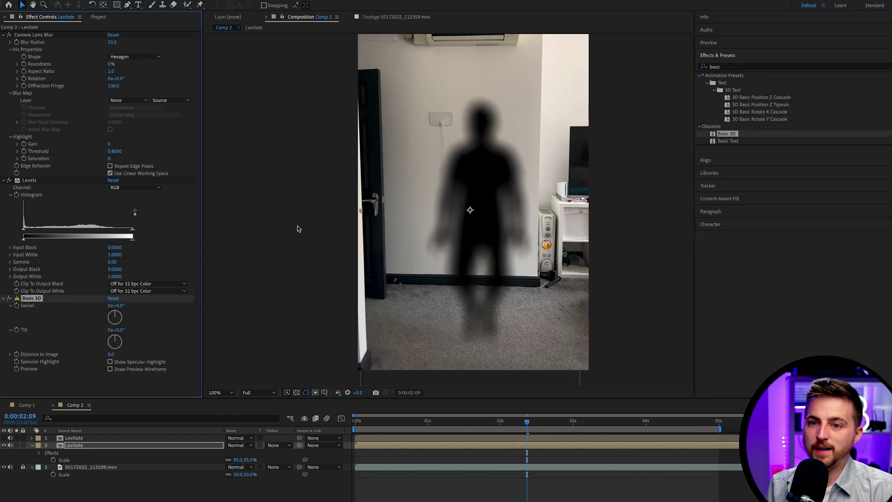
# Lay the silhouette on the carpet beside the door as a shadow, with swivel -45°, tilt -9° and layer rotation -86°
pyautogui.moveTo(108, 320)
pyautogui.mouseDown()
pyautogui.moveTo(121, 307)
pyautogui.moveTo(121, 317)
pyautogui.moveTo(90, 331)
pyautogui.moveTo(118, 333)
pyautogui.mouseUp()
pyautogui.press('r')
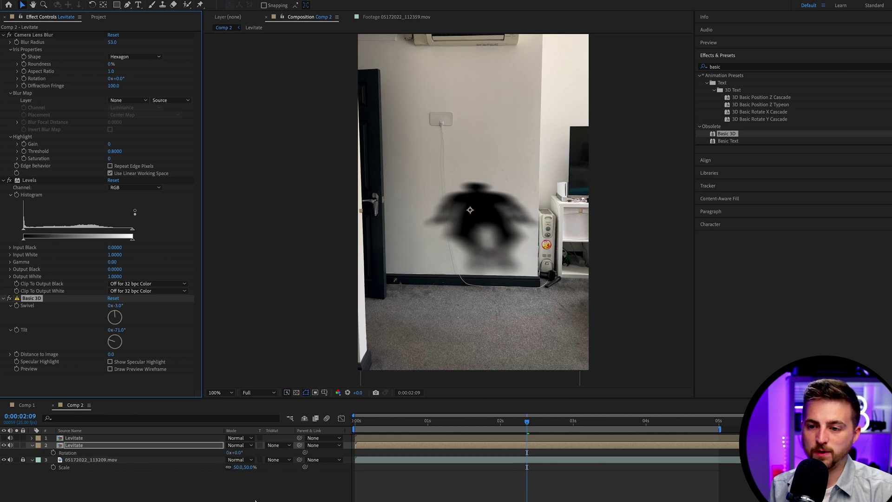
pyautogui.moveTo(235, 452); pyautogui.dragTo(211, 465)
pyautogui.moveTo(116, 305); pyautogui.dragTo(132, 330)
pyautogui.moveTo(441, 212); pyautogui.dragTo(305, 330)
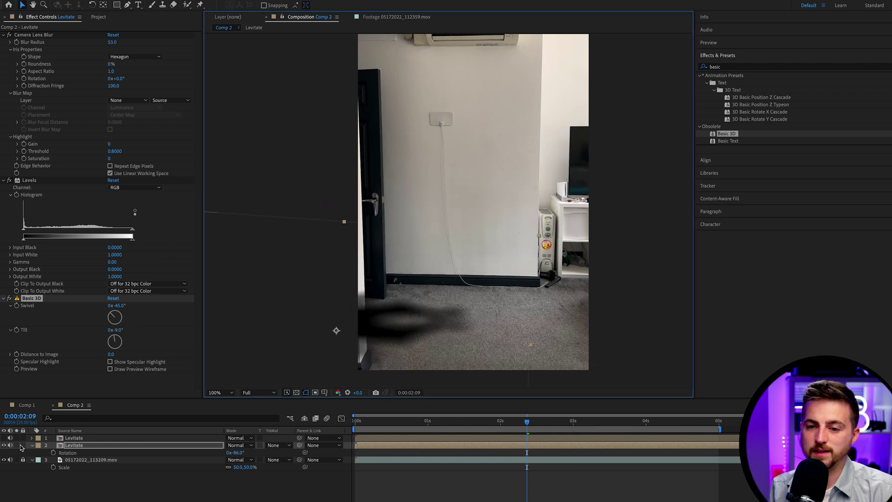
# Show the upper Levitate layer, nudge the floor shadow closer to the frame edge and play back the result
pyautogui.click(4, 438)
pyautogui.moveTo(419, 327); pyautogui.dragTo(402, 326)
pyautogui.click(405, 422)
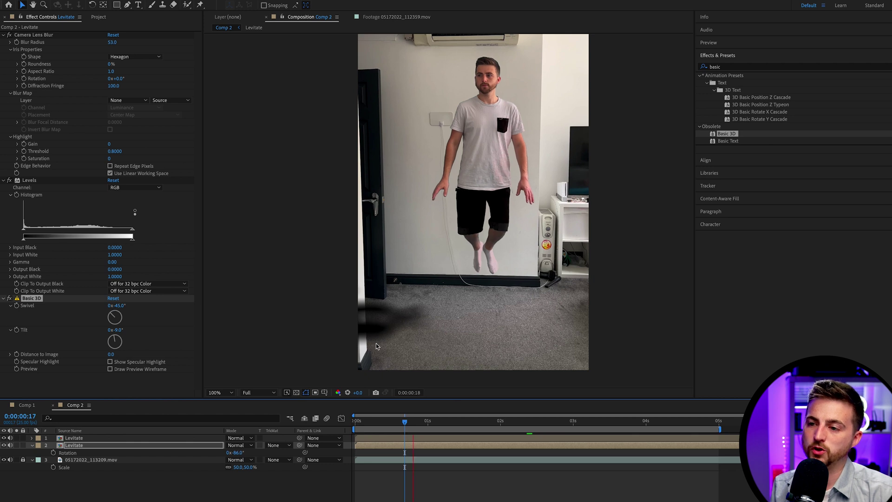
# Lower the opacity of the floor shadow layer to 41%
pyautogui.click(406, 450)
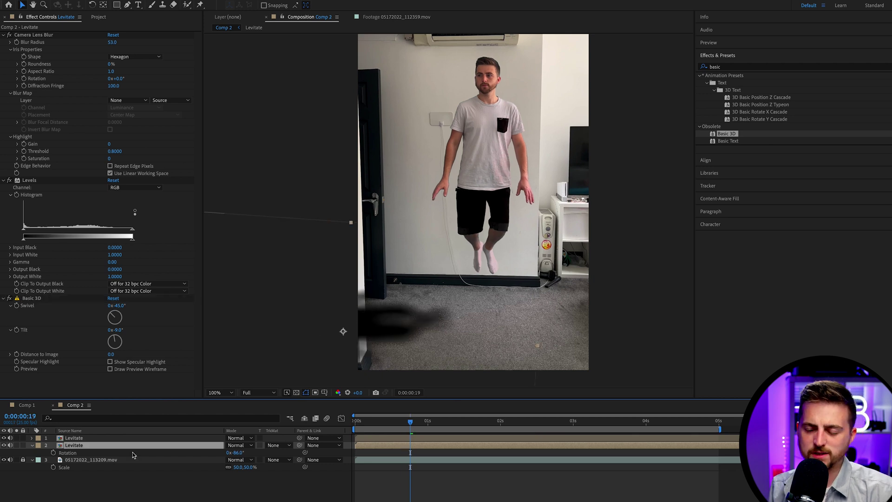
pyautogui.moveTo(231, 454); pyautogui.dragTo(207, 454)
pyautogui.click(207, 457)
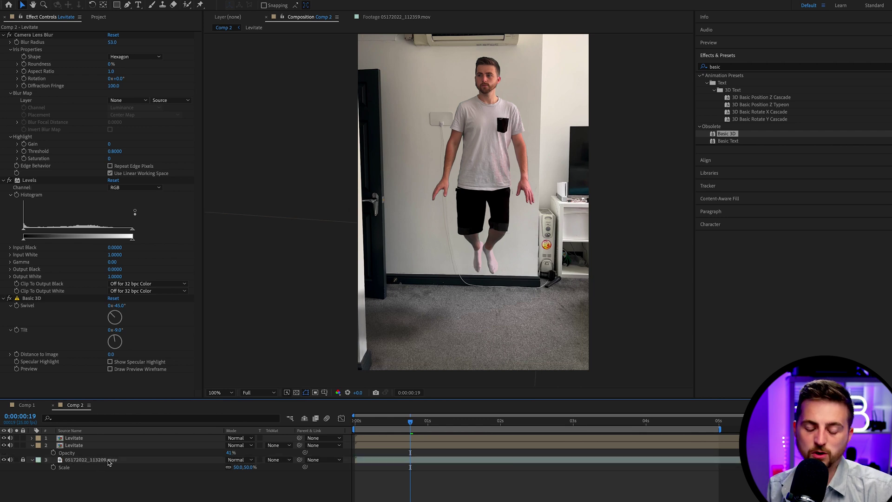
# Unlock the background clip 05172022_113209.mov, duplicate it and move the copy above all other layers
pyautogui.click(23, 460)
pyautogui.click(79, 461)
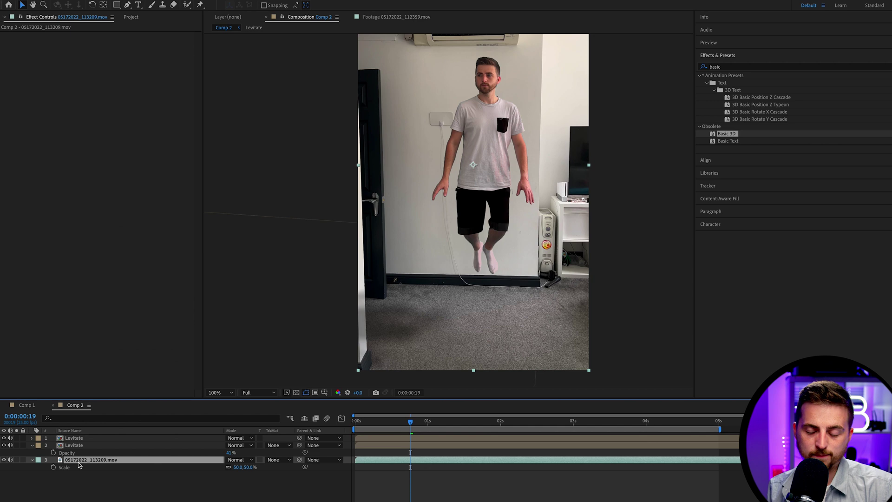
pyautogui.hotkey('ctrl', 'd')
pyautogui.moveTo(89, 461); pyautogui.dragTo(88, 437)
# Draw a closed mask on the top background copy around the white wall edge in front of the door
pyautogui.click(128, 4)
pyautogui.click(350, 80)
pyautogui.click(361, 162)
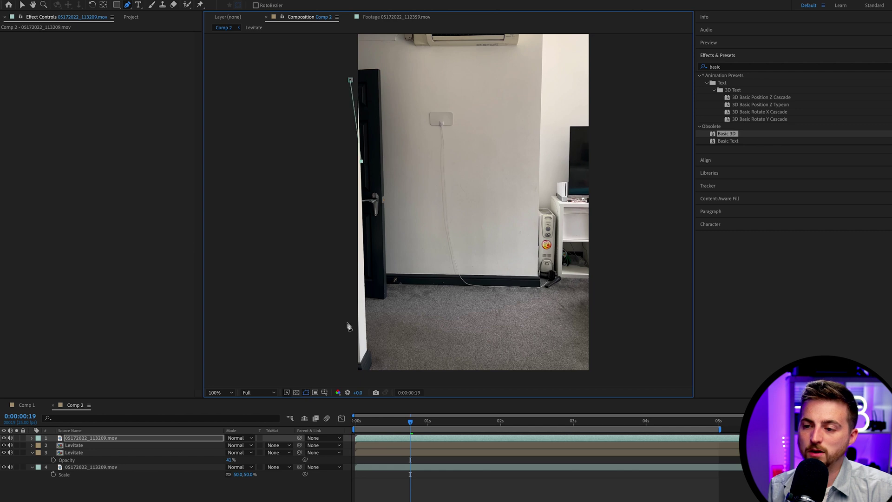
pyautogui.click(373, 362)
pyautogui.click(363, 378)
pyautogui.click(327, 372)
pyautogui.click(351, 80)
# Adjust the mask's lower corner point to follow the foreground wall edge above its skirting board
pyautogui.press('space')
pyautogui.moveTo(346, 348); pyautogui.dragTo(348, 302)
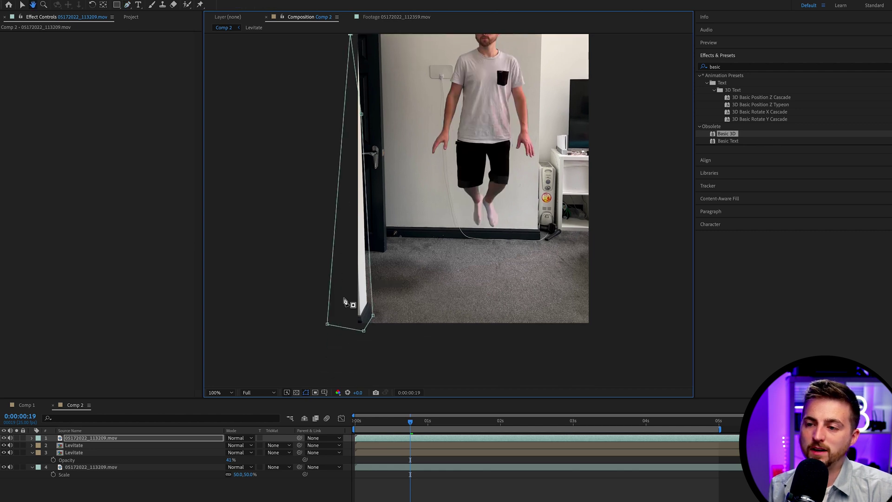
pyautogui.scroll(1, 353, 319)
pyautogui.press('space')
pyautogui.moveTo(362, 352); pyautogui.dragTo(412, 215)
pyautogui.moveTo(348, 284); pyautogui.dragTo(343, 267)
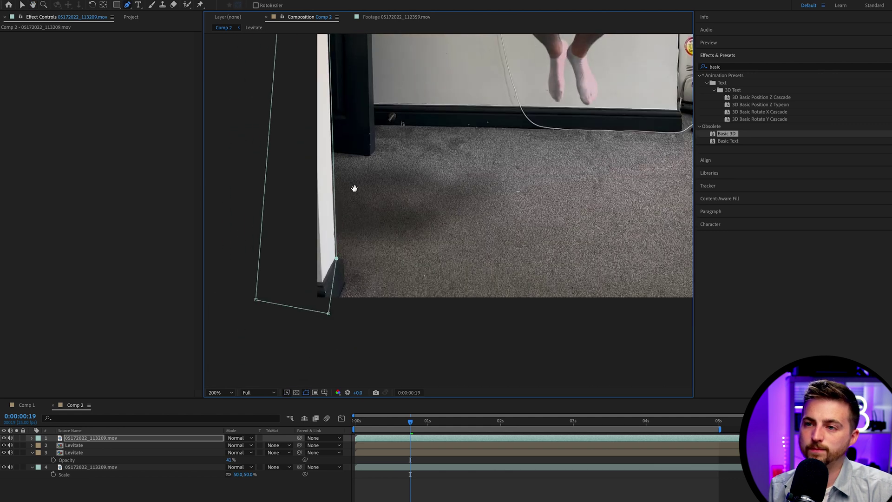
pyautogui.moveTo(355, 189); pyautogui.dragTo(358, 294)
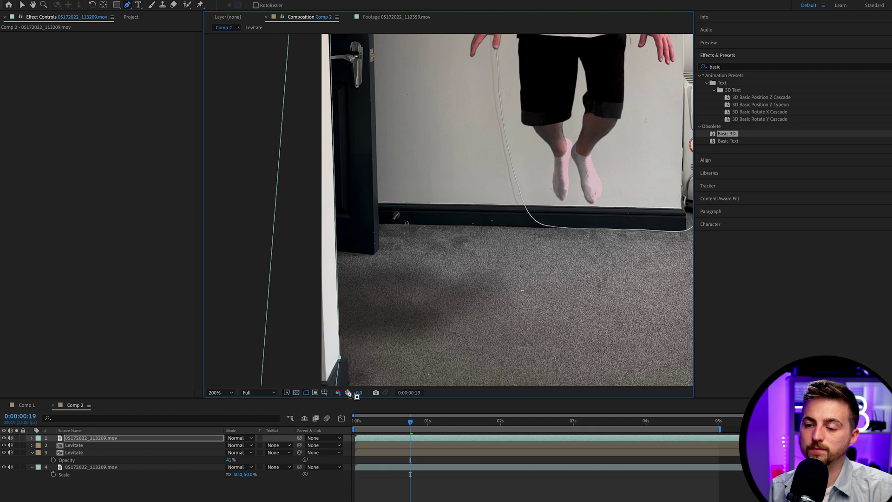
# Fit the whole composition in view and play it back from the start
pyautogui.click(222, 392)
pyautogui.click(231, 410)
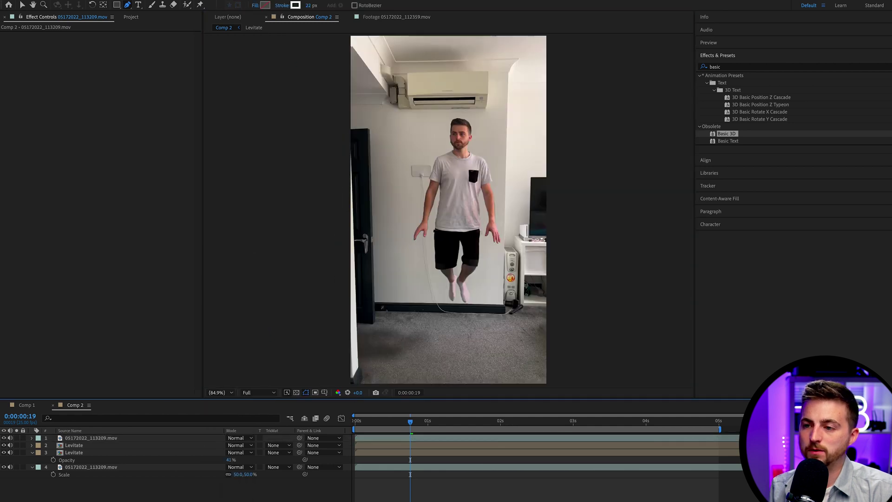
pyautogui.click(356, 421)
pyautogui.press('space')
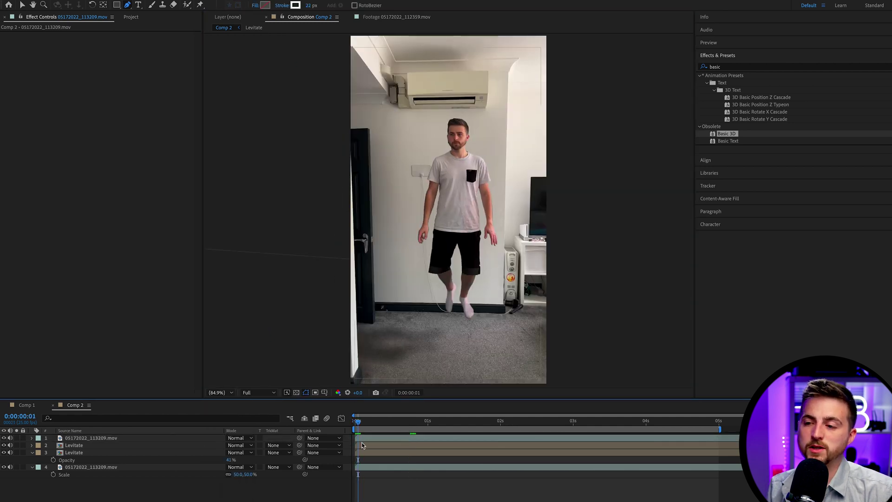
# Duplicate the Levitate layer that forms the floor shadow
pyautogui.click(74, 446)
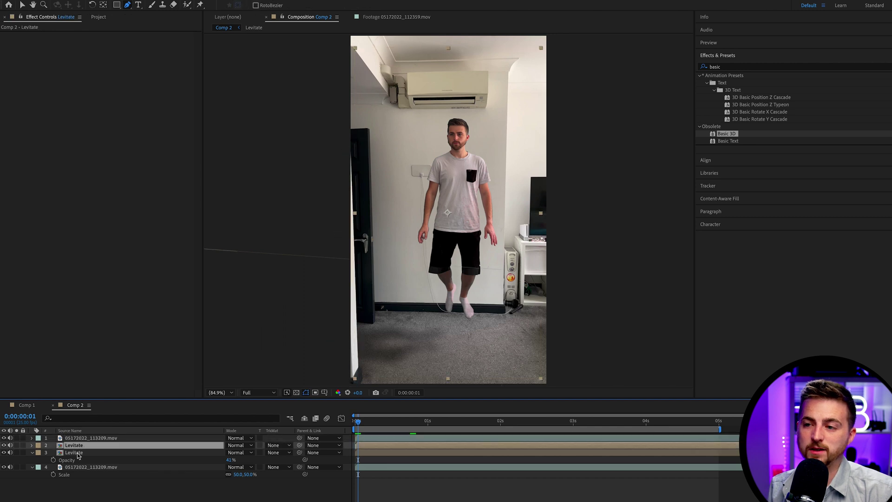
pyautogui.click(74, 453)
pyautogui.hotkey('ctrl', 'd')
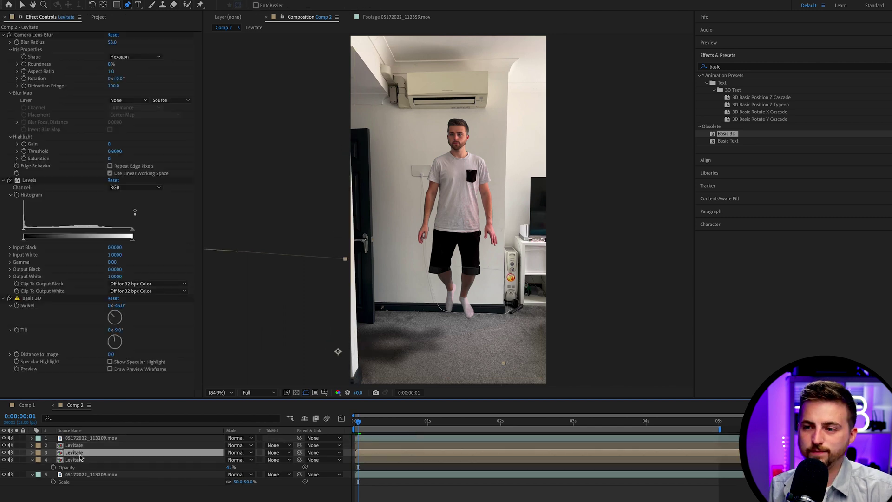
# Place the duplicated shadow on the wall beside the door, with swivel -8°, tilt 50° and layer rotation -45°
pyautogui.click(124, 310)
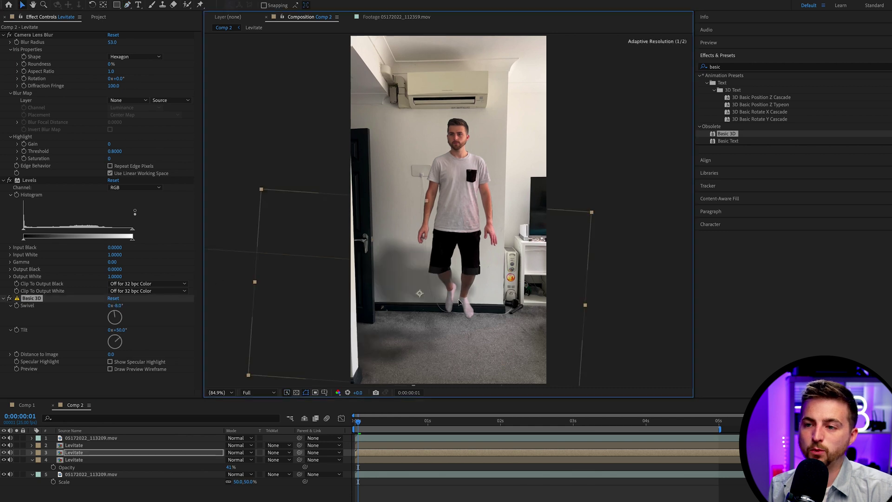
pyautogui.press('r')
pyautogui.moveTo(236, 459); pyautogui.dragTo(256, 459)
pyautogui.moveTo(404, 295); pyautogui.dragTo(410, 292)
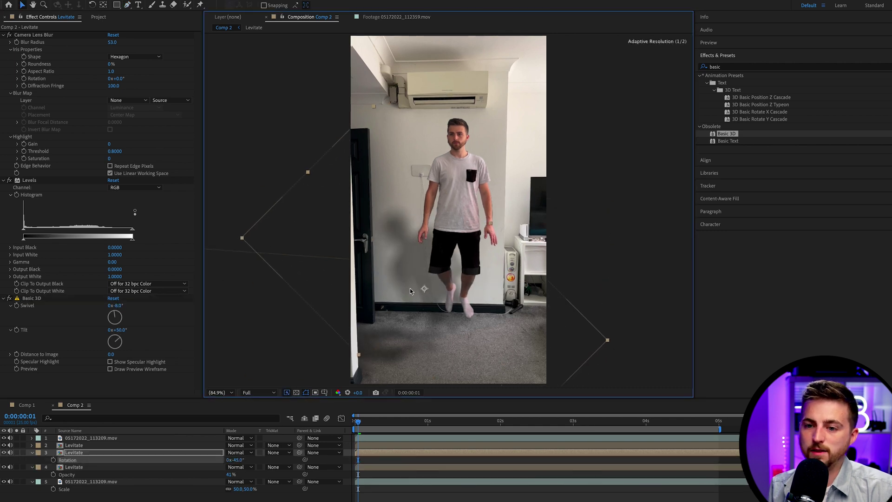
# Soften the wall shadow with a Camera Lens Blur radius of 64 and an opacity of 21%
pyautogui.moveTo(116, 42); pyautogui.dragTo(115, 42)
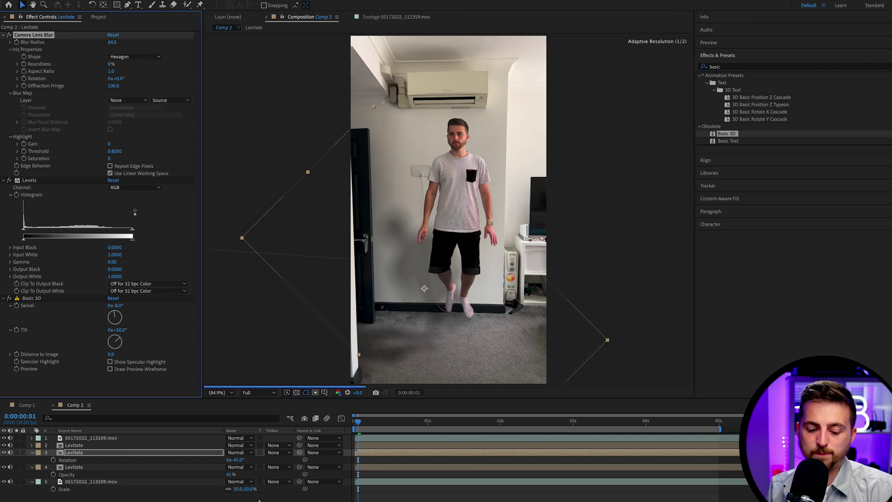
pyautogui.press('t')
pyautogui.moveTo(230, 461); pyautogui.dragTo(223, 461)
pyautogui.click(559, 493)
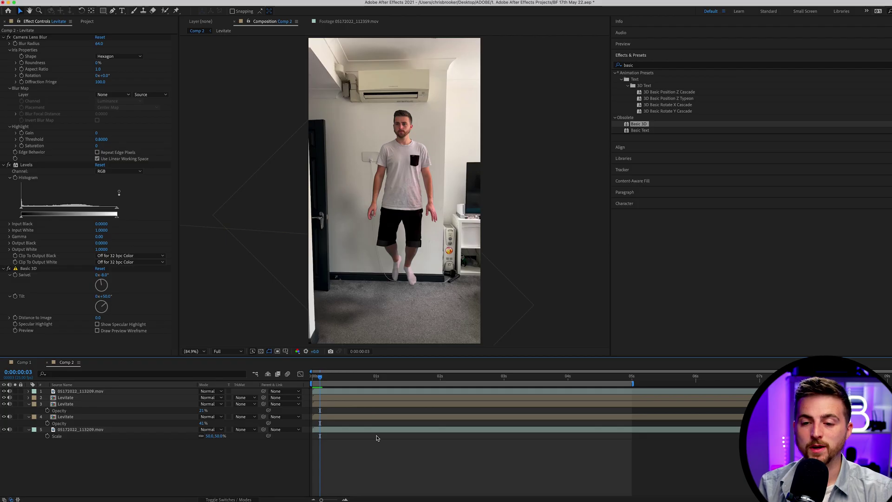
# Pre-compose all layers of Comp 2 into one new composition, moving all attributes into it
pyautogui.moveTo(164, 476); pyautogui.dragTo(69, 388)
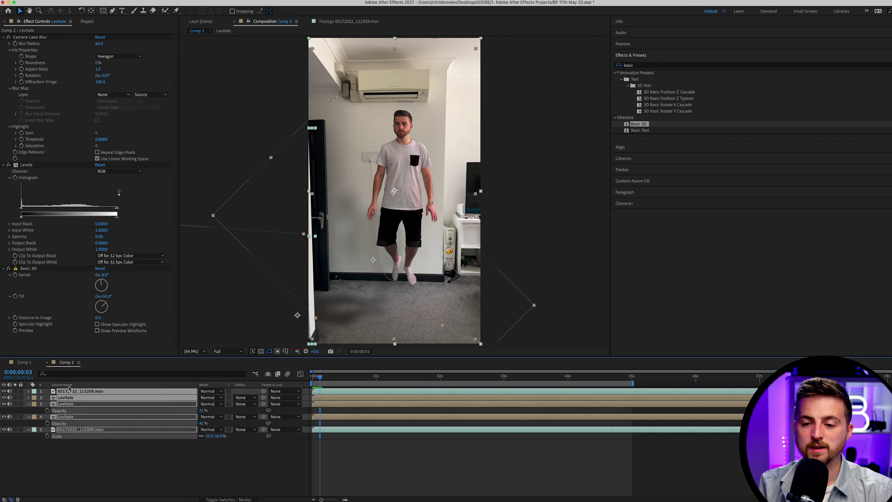
pyautogui.rightClick(79, 393)
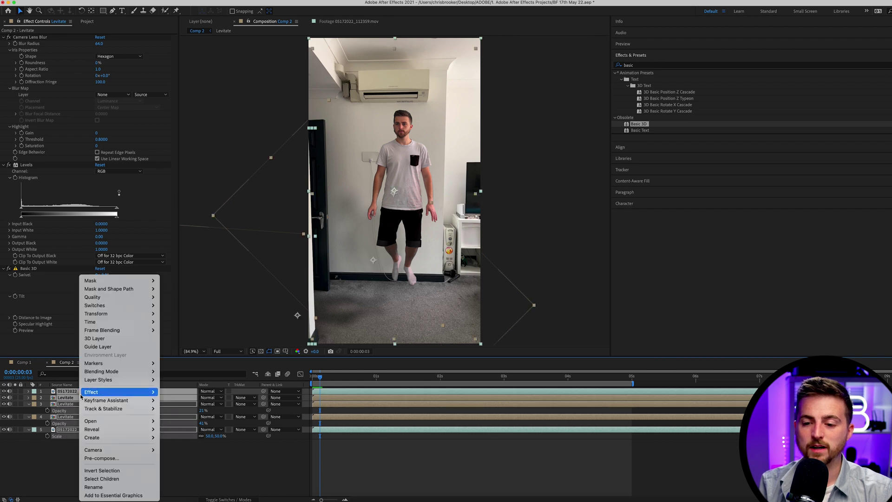
pyautogui.click(103, 463)
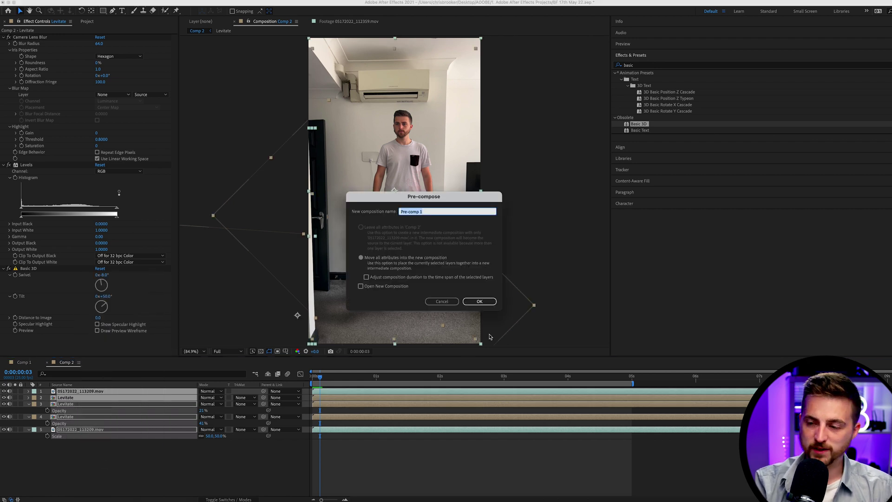
pyautogui.press('Return')
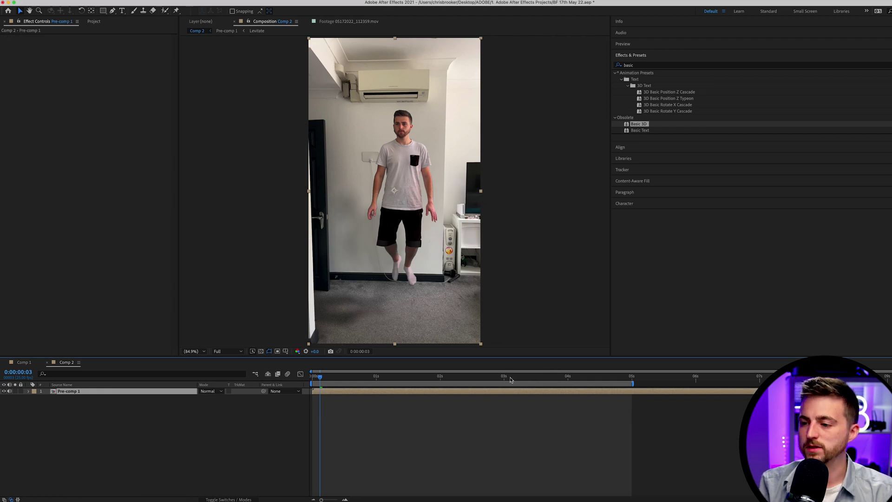
# Search the effects and presets for wiggle and select the Wigglerama preset
pyautogui.click(636, 66)
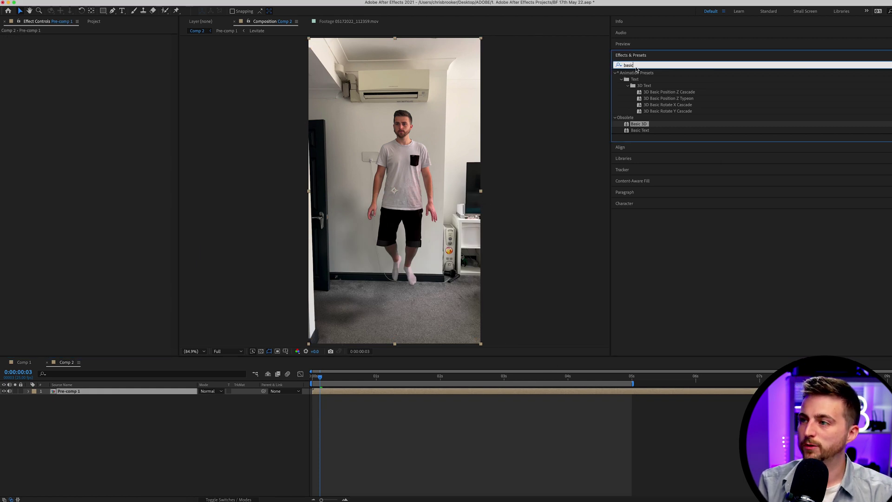
pyautogui.write('wiggle')
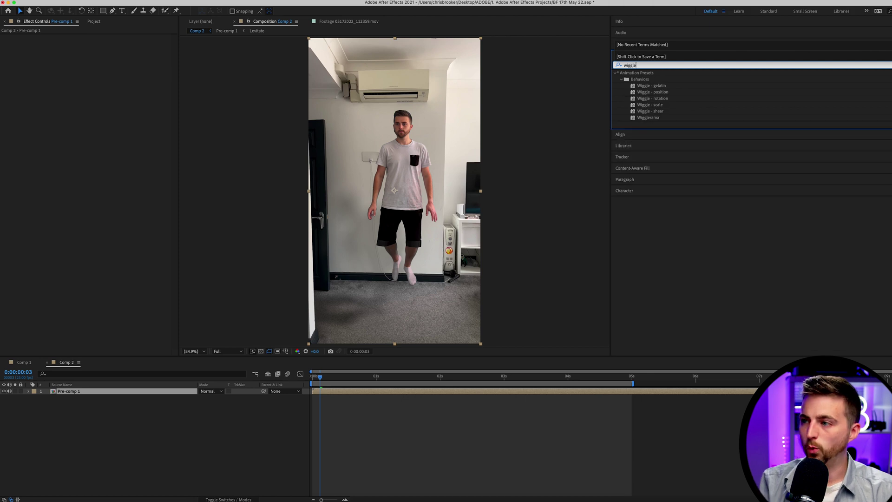
pyautogui.click(653, 119)
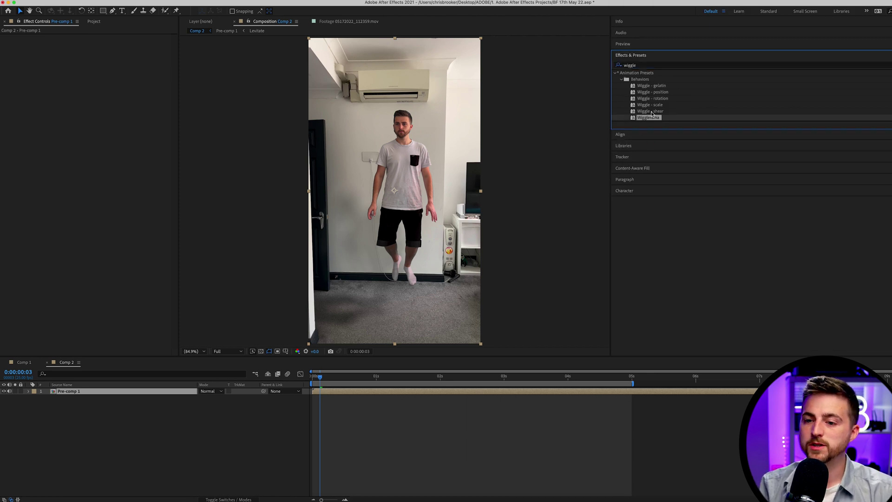
# Add the expression wiggle(3,10) to the Position property of Pre-comp 1 and preview the movement
pyautogui.click(31, 392)
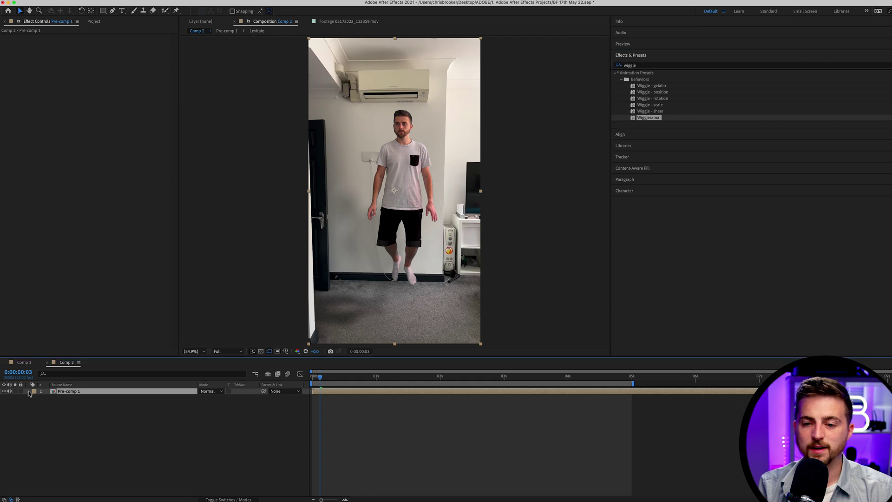
pyautogui.click(35, 399)
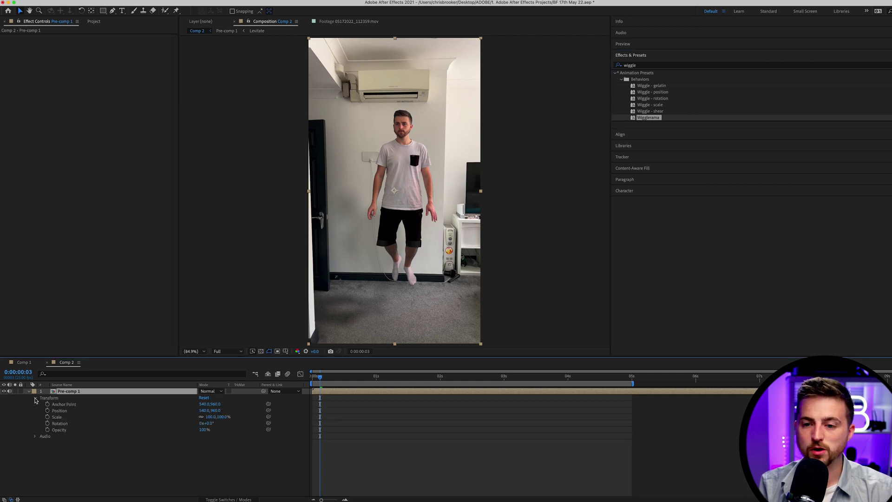
pyautogui.click(64, 412)
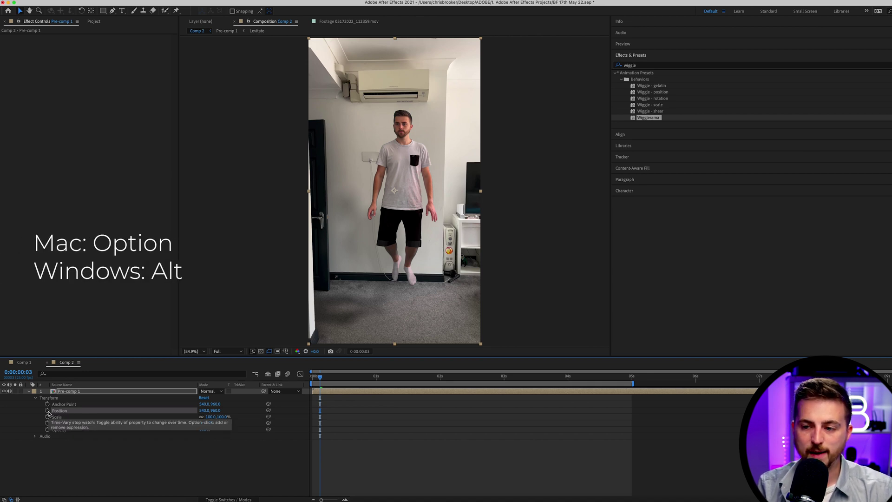
pyautogui.keyDown('alt'); pyautogui.click(47, 410); pyautogui.keyUp('alt')
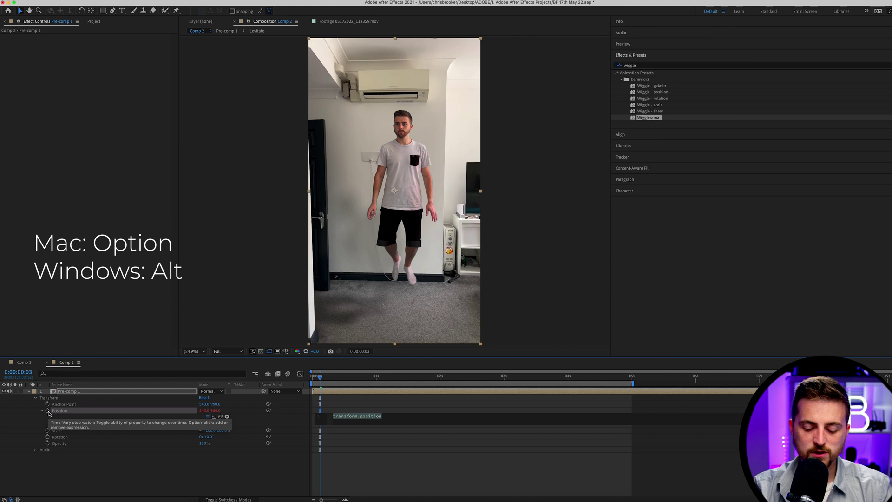
pyautogui.write('wiggle(3,10')
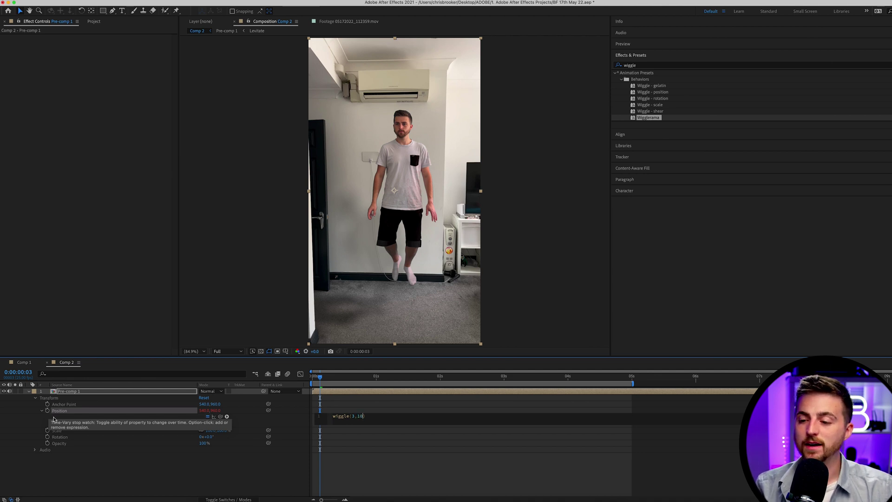
pyautogui.click(405, 465)
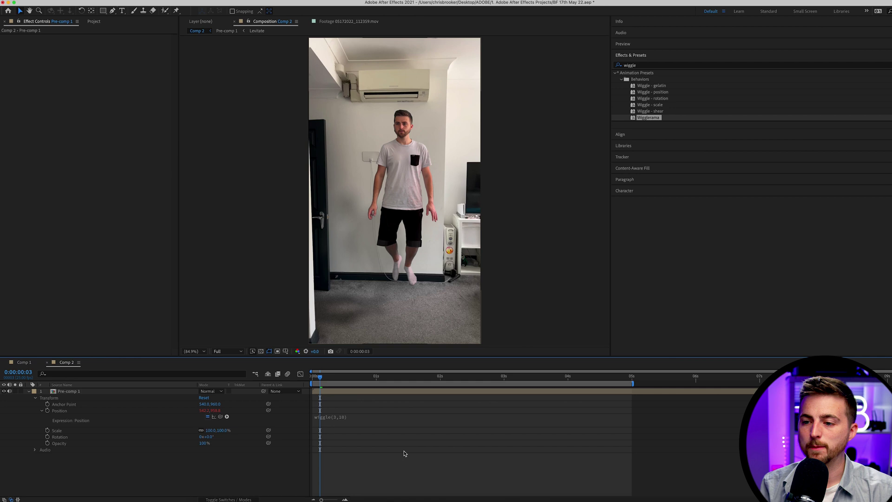
pyautogui.press('space')
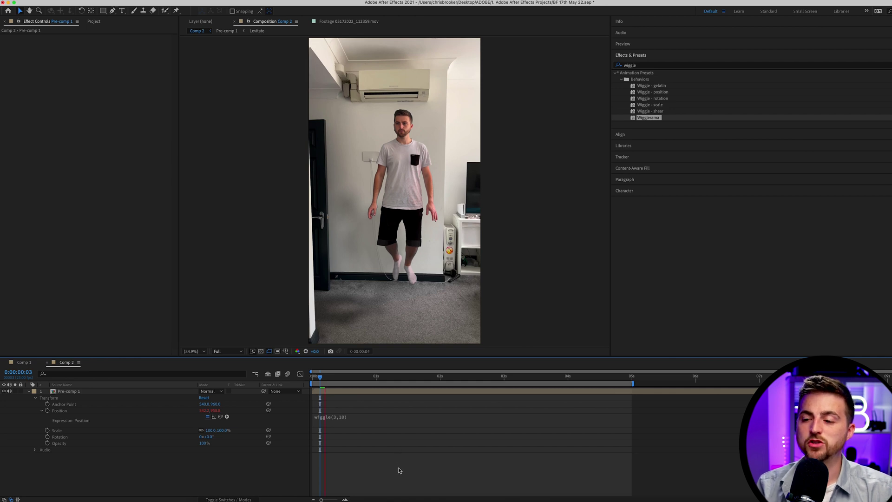
pyautogui.click(323, 378)
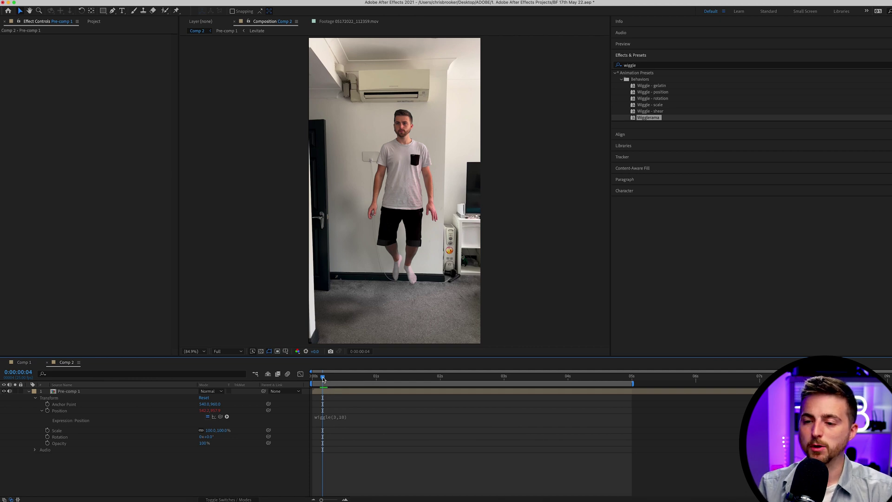
# Hide the upper footage layer and the three Levitate layers inside Pre-comp 1, and preview the wiggle in Comp 2
pyautogui.doubleClick(77, 391)
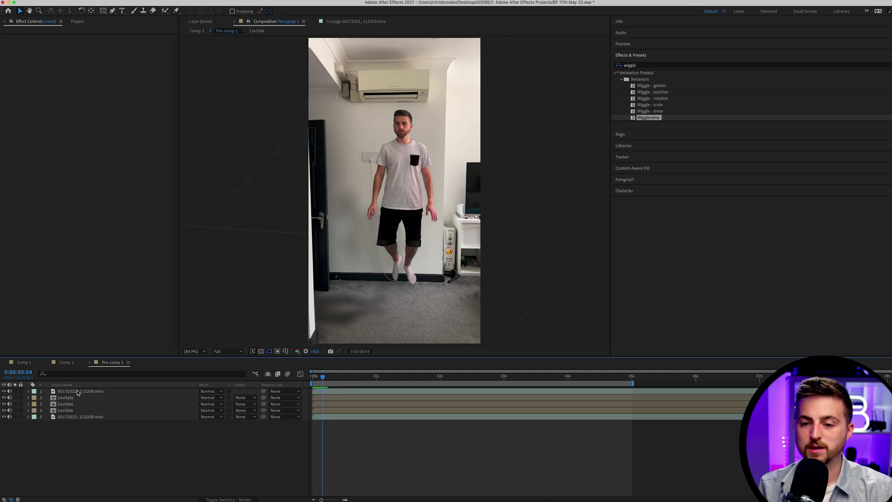
pyautogui.moveTo(5, 392); pyautogui.dragTo(5, 411)
pyautogui.click(67, 362)
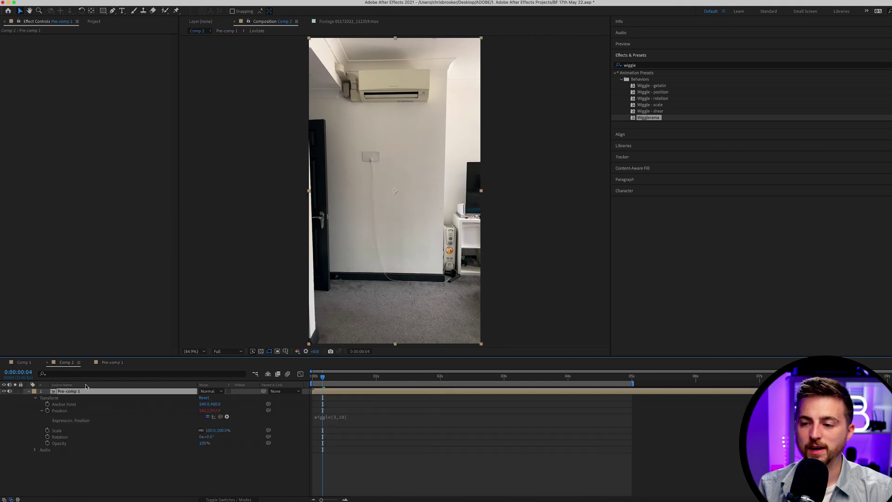
pyautogui.press('space')
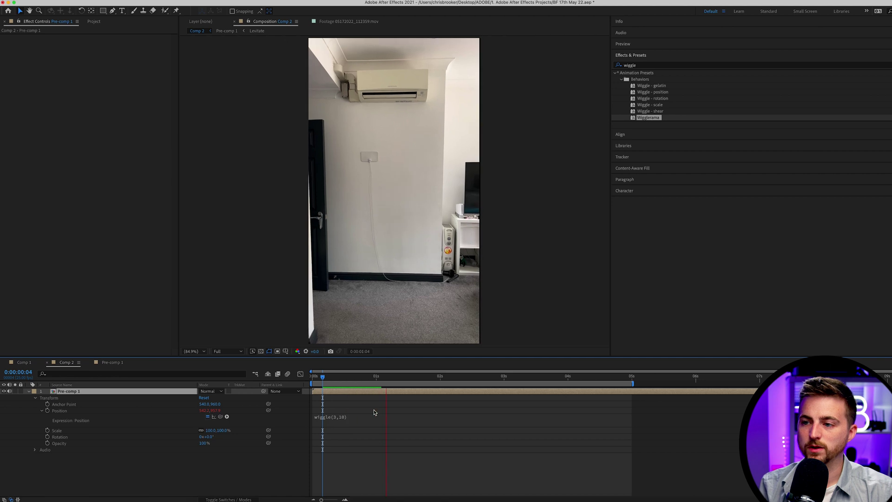
pyautogui.click(335, 377)
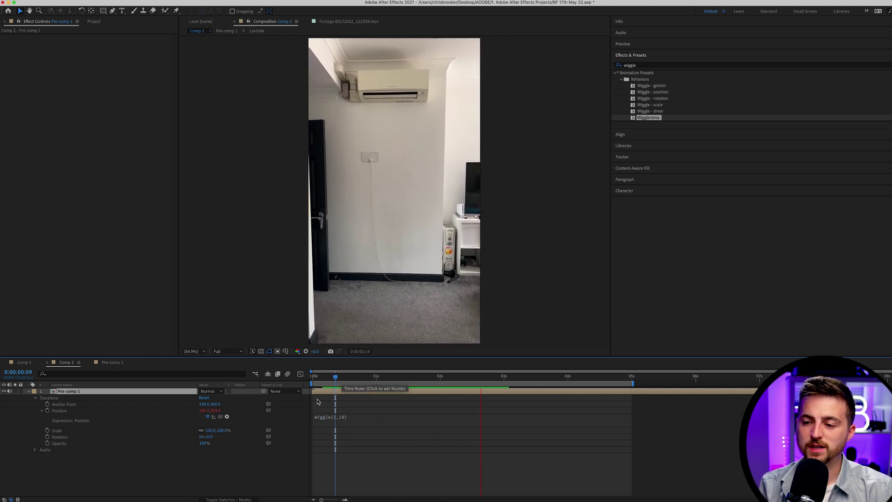
# Change the Position expression of Pre-comp 1 to wiggle(2,10) and play back the slower movement
pyautogui.click(330, 416)
pyautogui.click(353, 416)
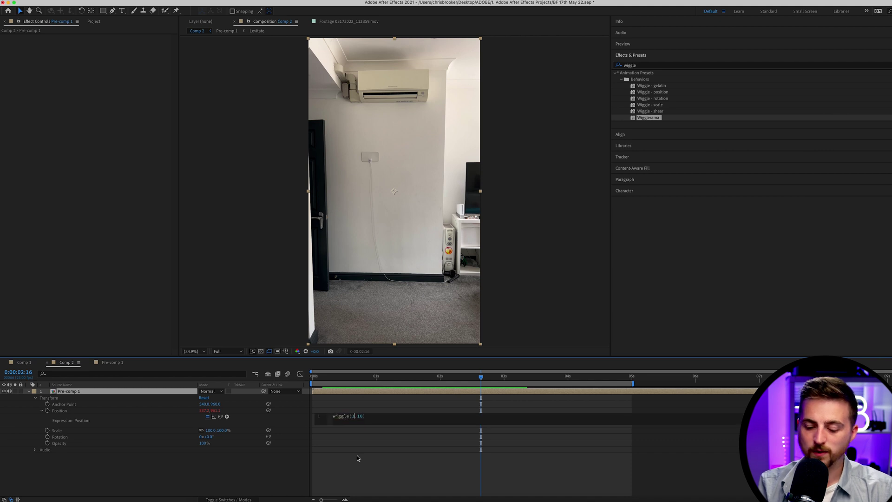
pyautogui.click(359, 459)
pyautogui.press('space')
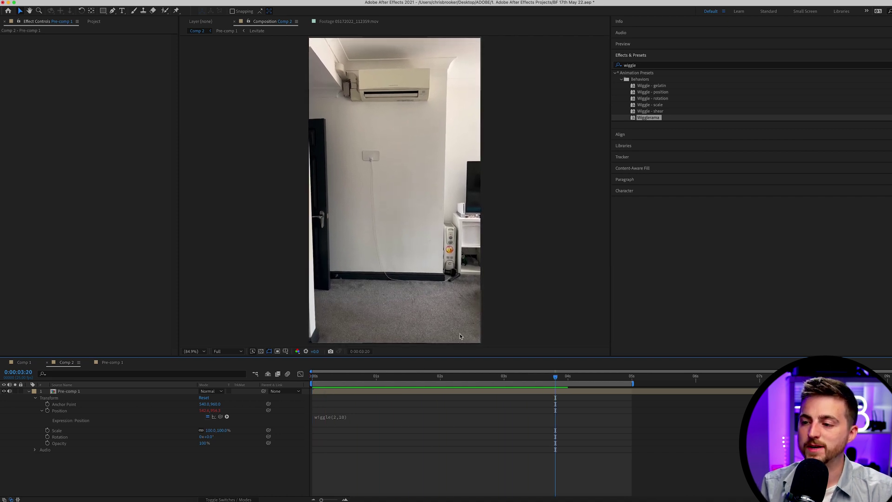
# Check the frame's edge beside the shelf for gaps, search the effects for motion and apply Motion Tile to Pre-comp 1
pyautogui.scroll(1, 466, 332)
pyautogui.scroll(1, 482, 327)
pyautogui.press('space')
pyautogui.moveTo(520, 330); pyautogui.dragTo(354, 235)
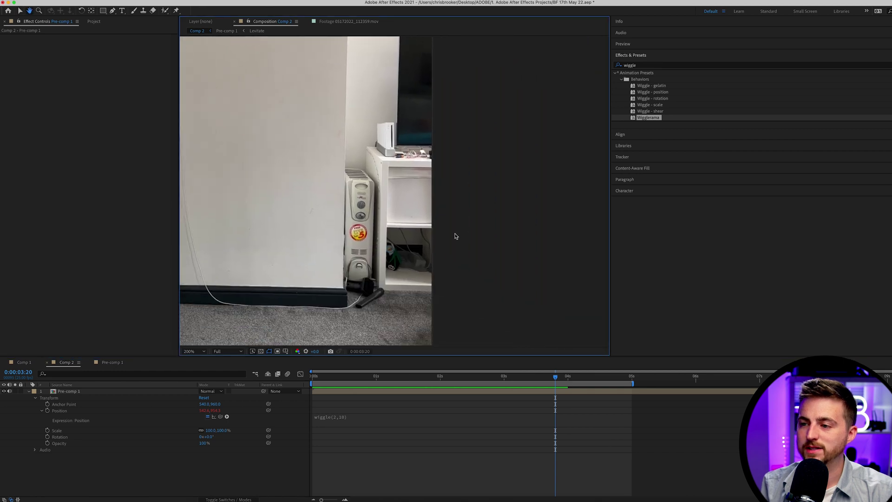
pyautogui.moveTo(574, 382); pyautogui.dragTo(583, 380)
pyautogui.moveTo(555, 377)
pyautogui.mouseDown()
pyautogui.moveTo(564, 377)
pyautogui.moveTo(498, 379)
pyautogui.moveTo(560, 377)
pyautogui.mouseUp()
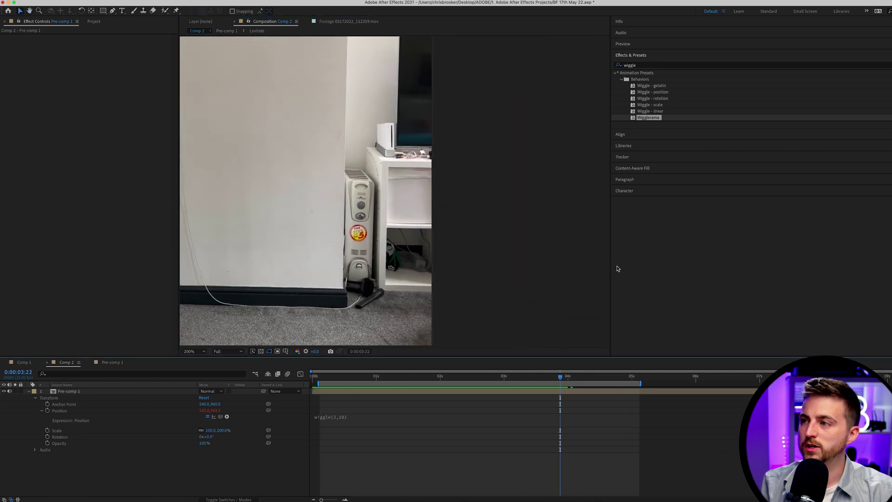
pyautogui.click(667, 66)
pyautogui.write('motion')
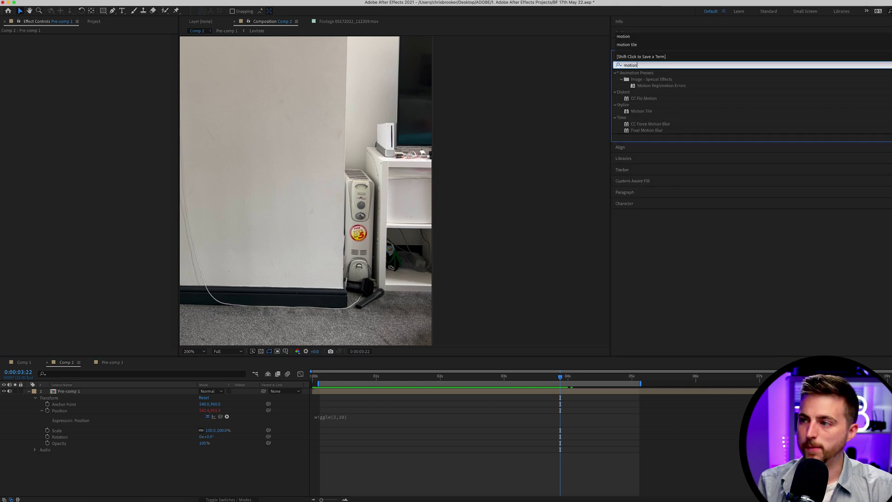
pyautogui.moveTo(640, 112); pyautogui.dragTo(345, 225)
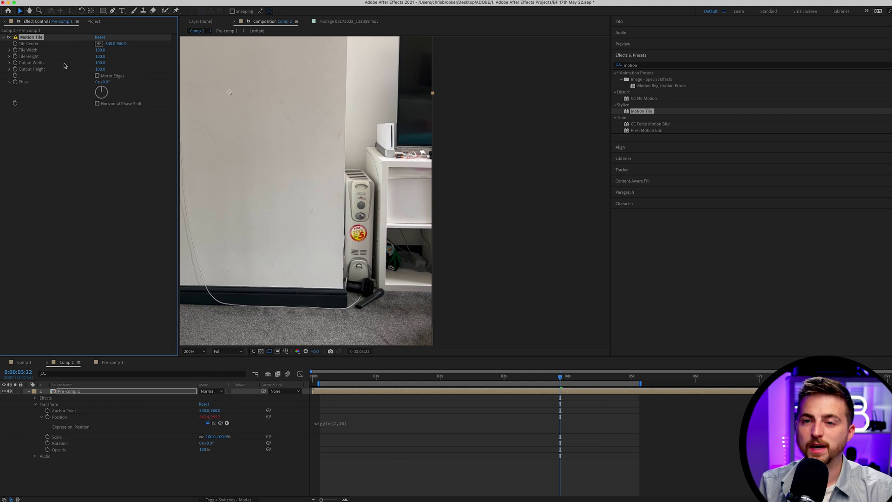
# Set Motion Tile's Output Width and Output Height to 300, enable Mirror Edges and scrub through the composition to check the edges
pyautogui.click(103, 63)
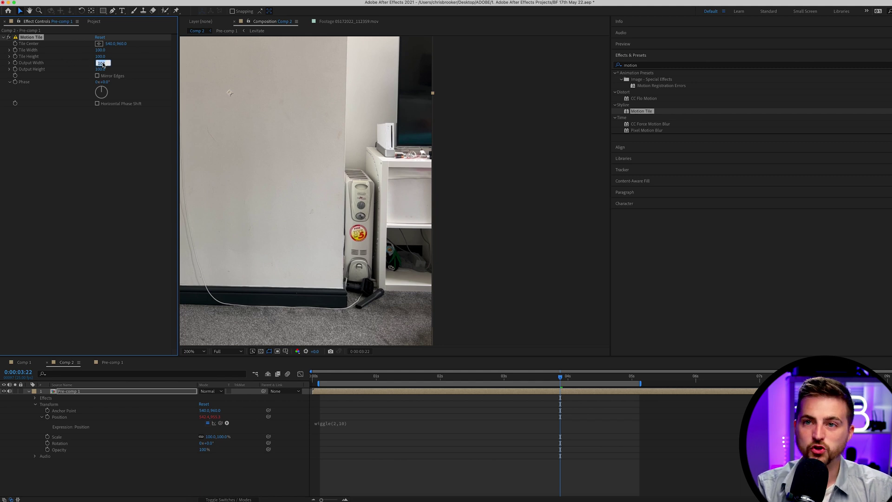
pyautogui.press('Tab')
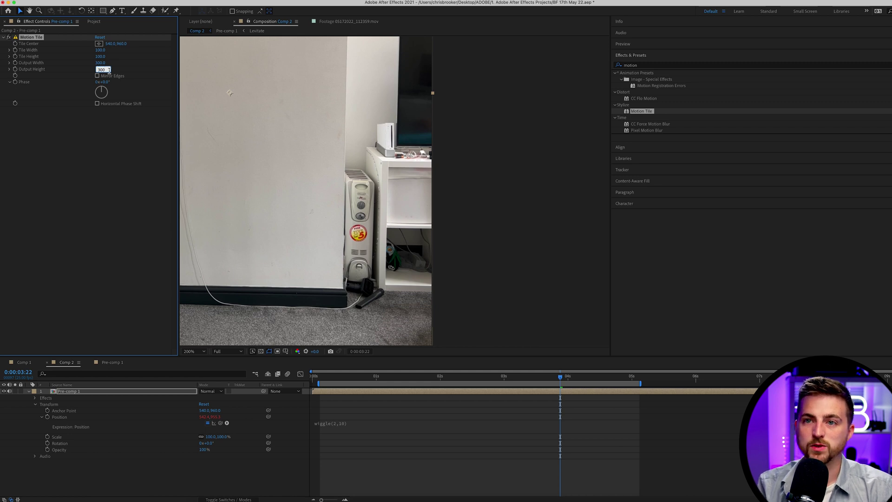
pyautogui.write('300')
pyautogui.click(97, 76)
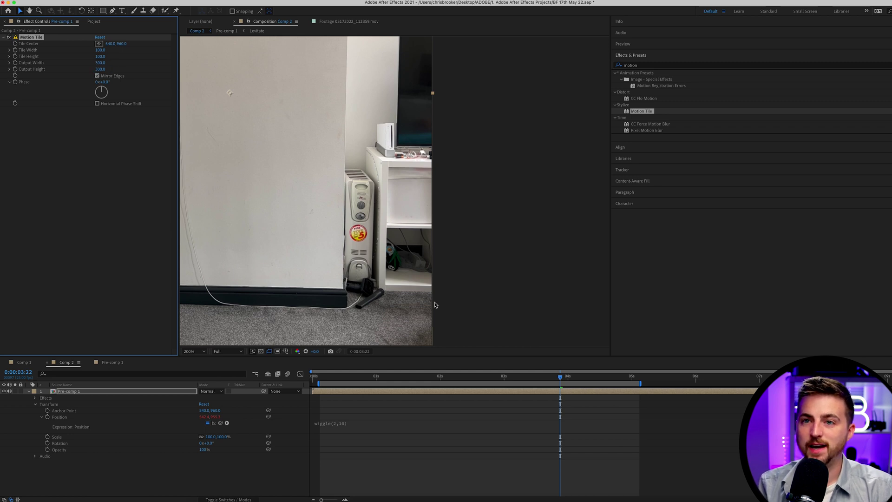
pyautogui.moveTo(444, 378); pyautogui.dragTo(394, 378)
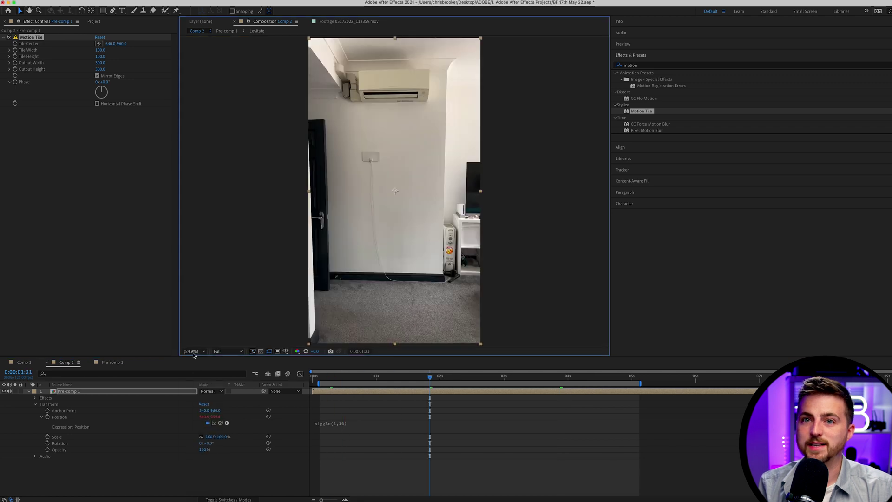
pyautogui.moveTo(418, 377); pyautogui.dragTo(377, 379)
# Shift Pre-comp 1 upward to compare the frame's lower edge with Motion Tile off and on, undo the test and preview from the start
pyautogui.click(8, 37)
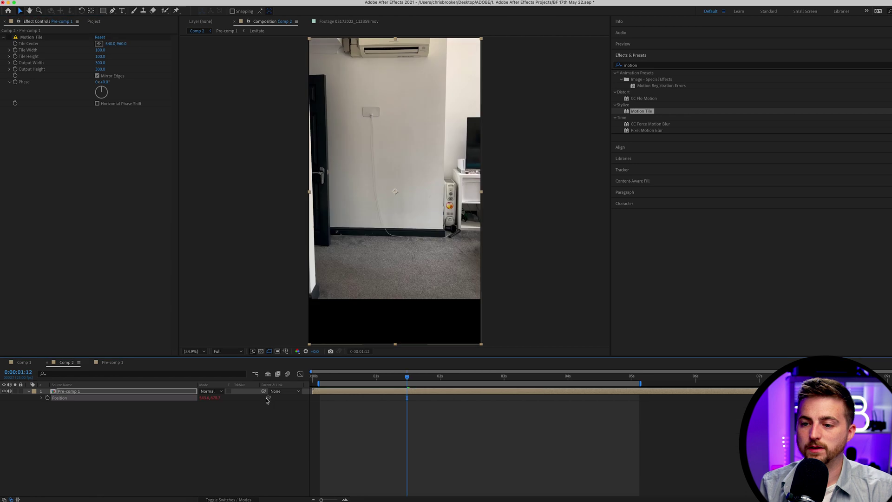
pyautogui.hotkey('ctrl', 'z')
pyautogui.moveTo(215, 398); pyautogui.dragTo(136, 414)
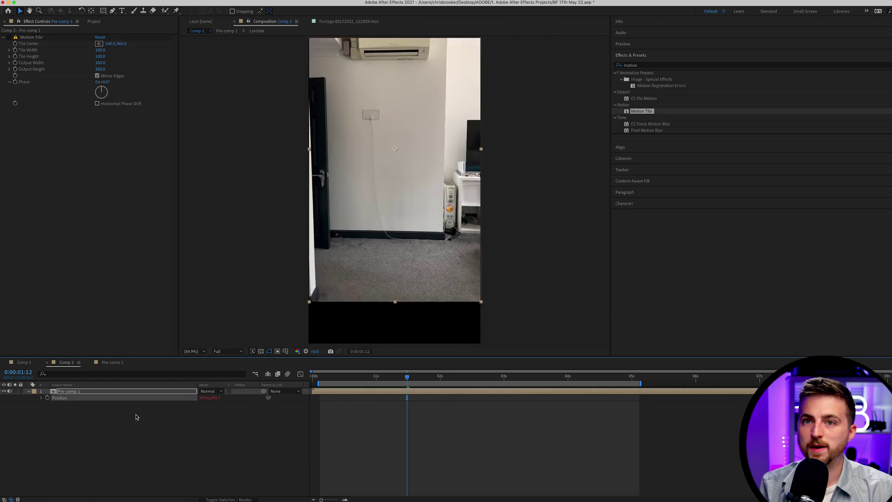
pyautogui.click(10, 39)
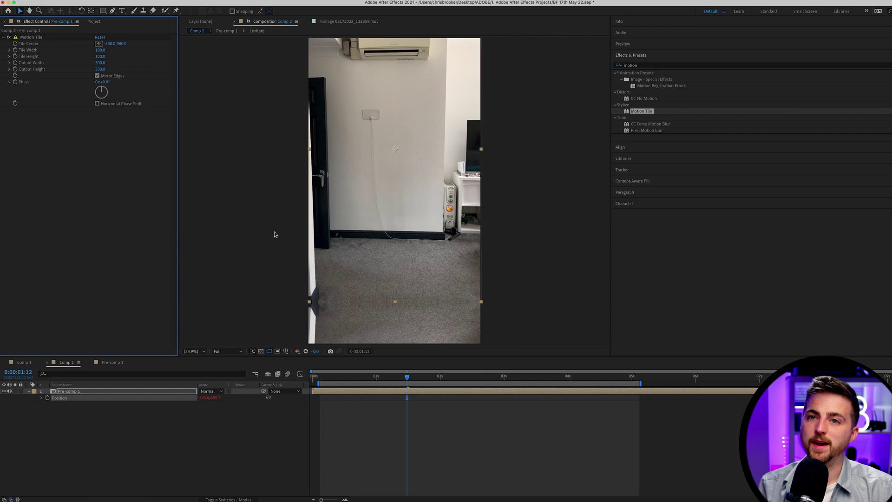
pyautogui.press('super+z')
pyautogui.press('super+z')
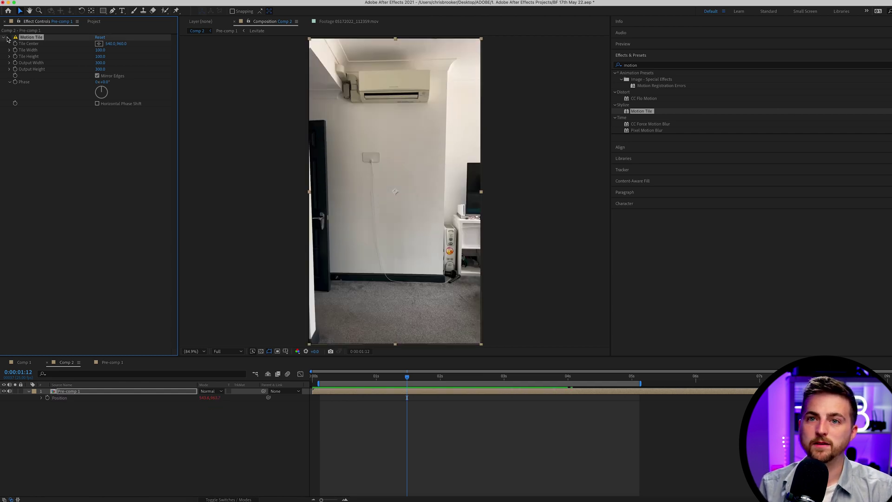
pyautogui.moveTo(403, 380); pyautogui.dragTo(302, 384)
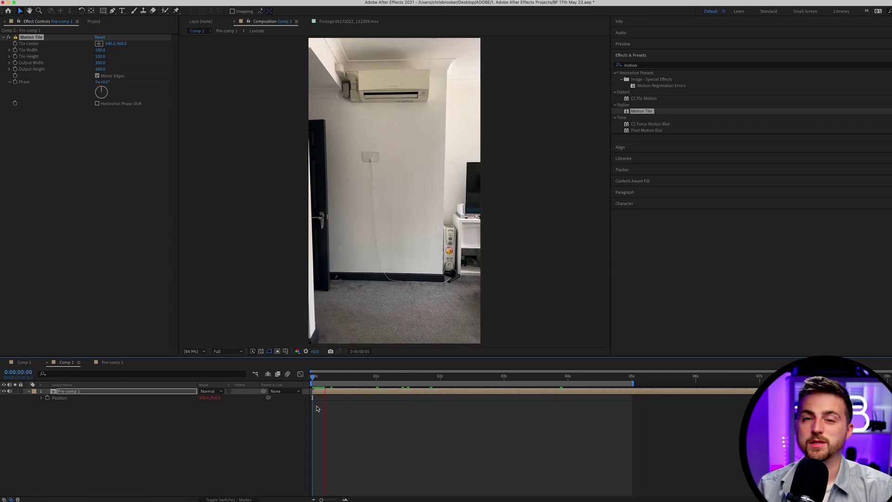